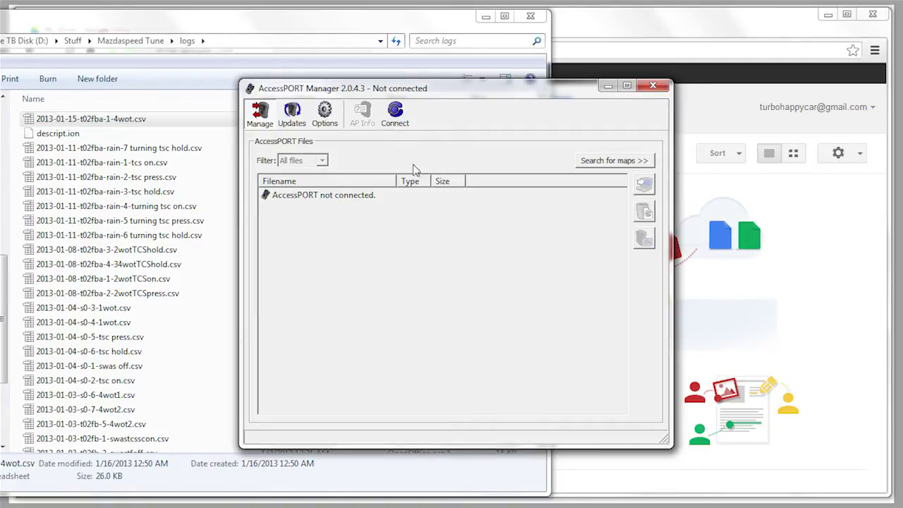
- Connect to the AccessPORT and save datalog1.csv into the Mazdaspeed Tune logs folder, then select it there
left_click(396, 116)
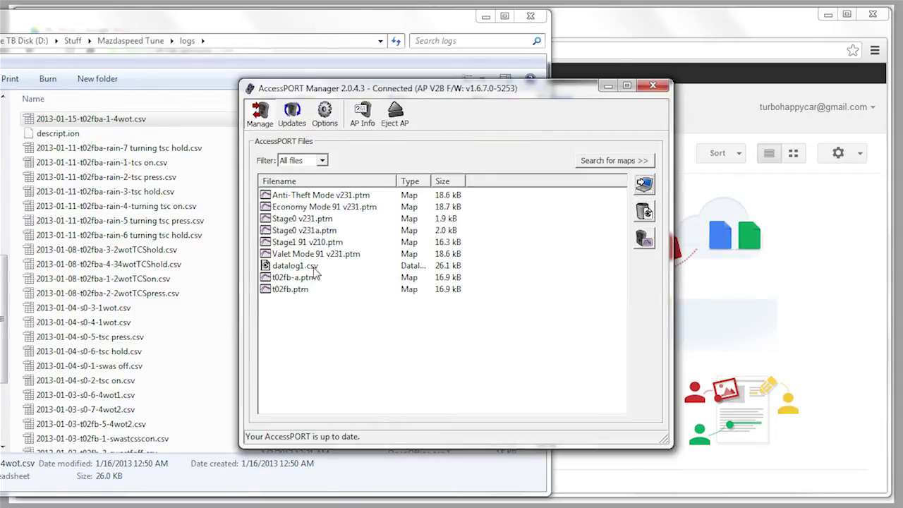
left_click(310, 266)
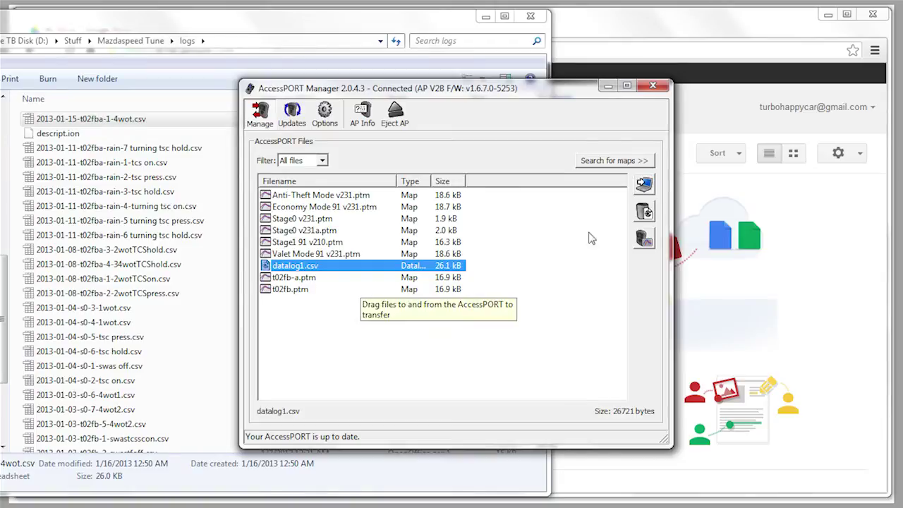
left_click(644, 185)
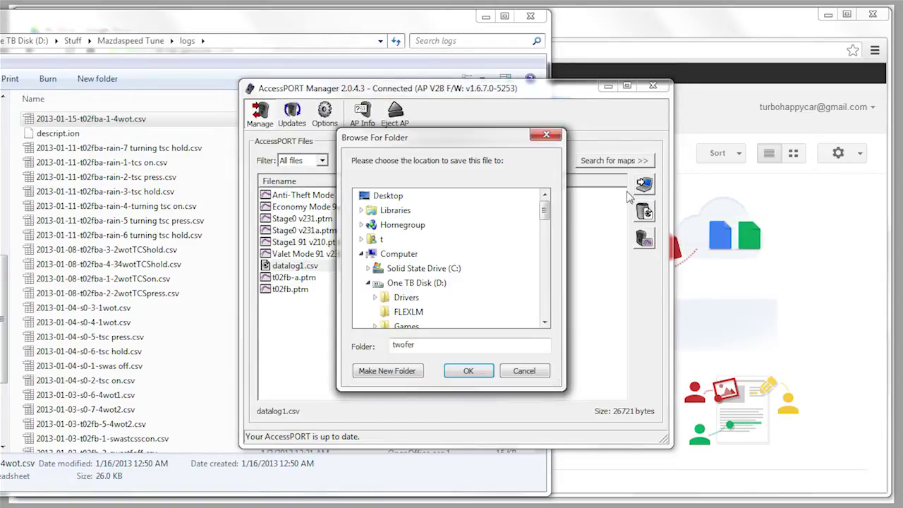
left_click_drag(546, 209, 544, 277)
left_click(416, 210)
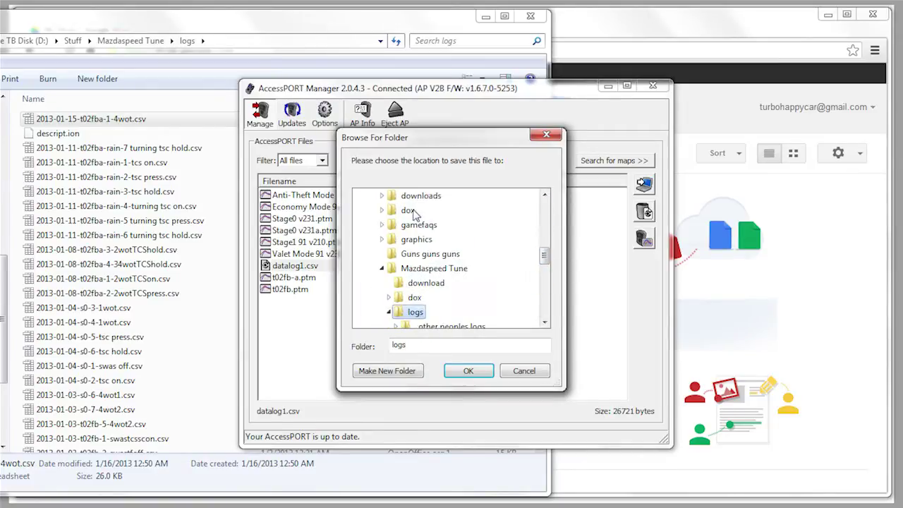
left_click(467, 371)
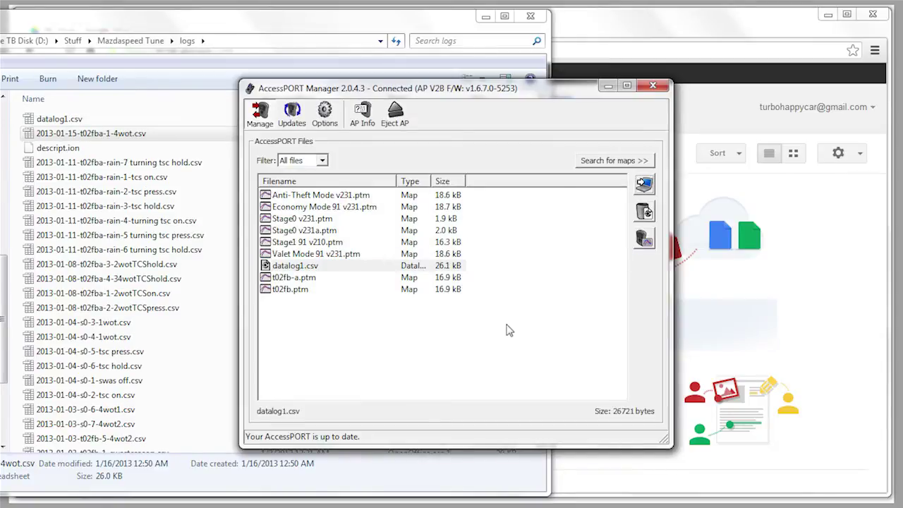
left_click(608, 85)
left_click(55, 120)
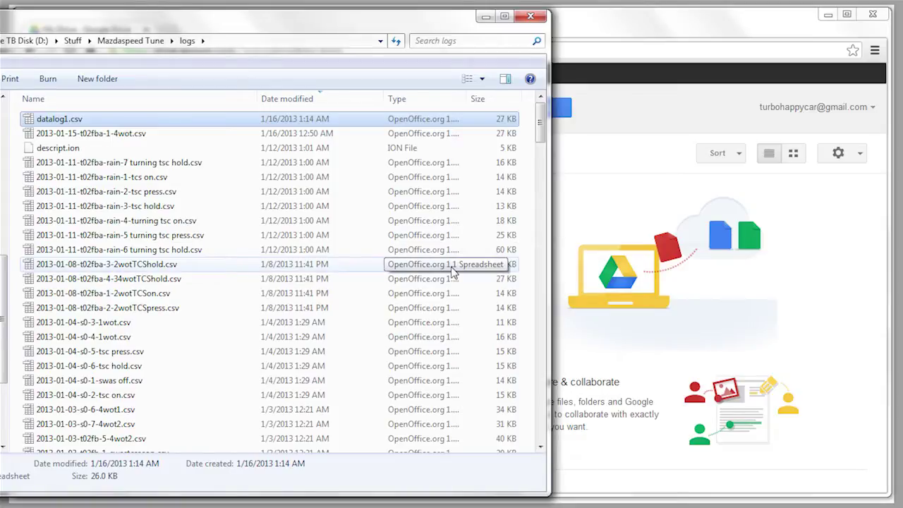
- Rename datalog1.csv to 2013-01-15-t02fba-2-4wot.csv and bring the Google Drive page forward
key("F2")
type("2013-01-")
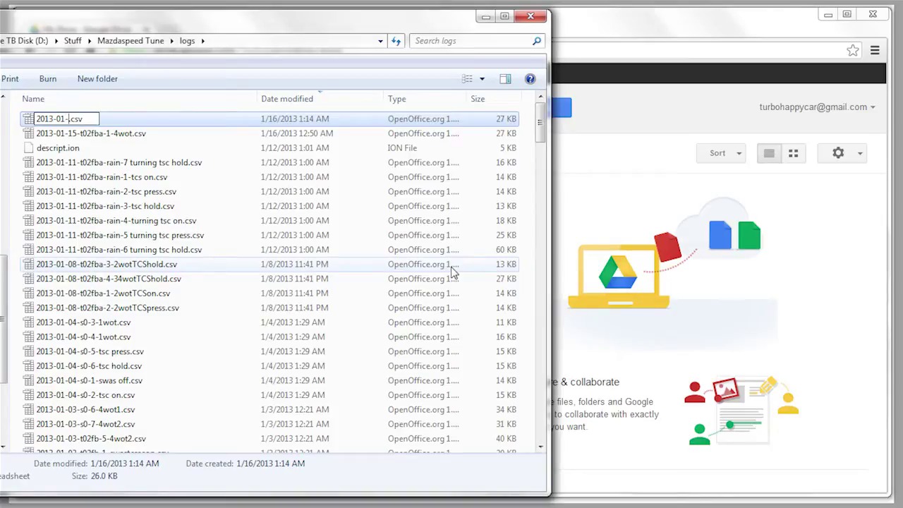
type("15-t02fba-2-4wot")
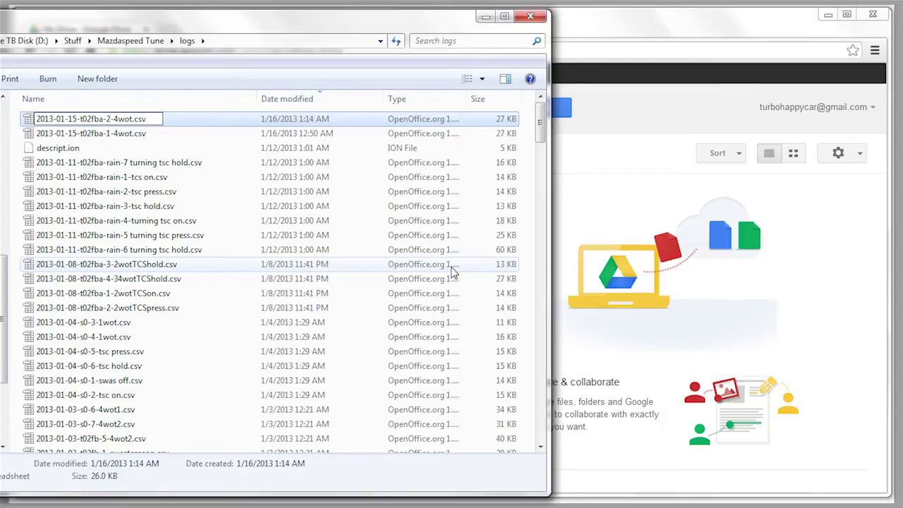
key("Return")
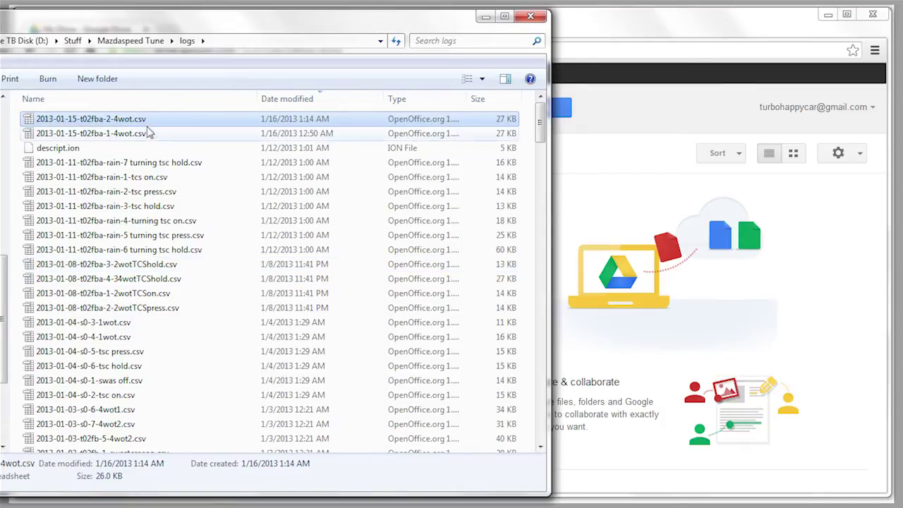
left_click(579, 22)
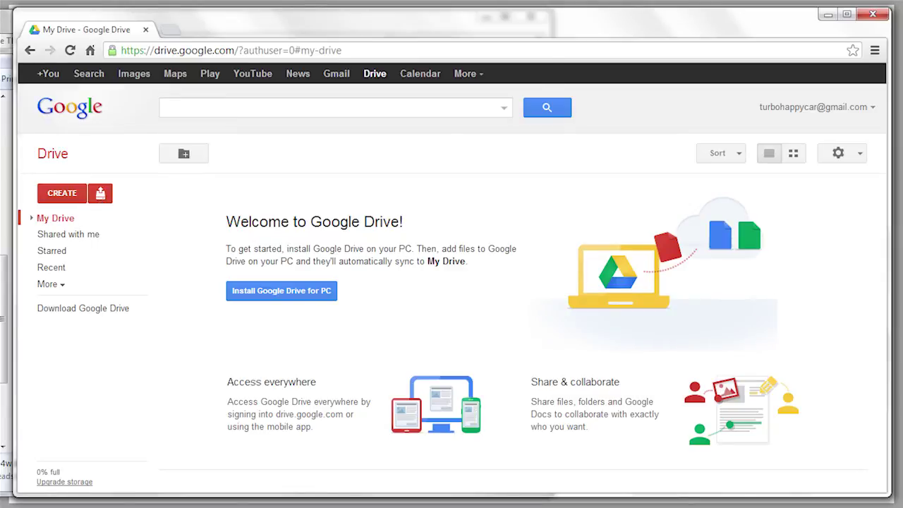
- Drag the renamed csv into My Drive and enable Convert uploaded files to Google Docs format
left_click(6, 78)
left_click_drag(73, 124, 592, 275)
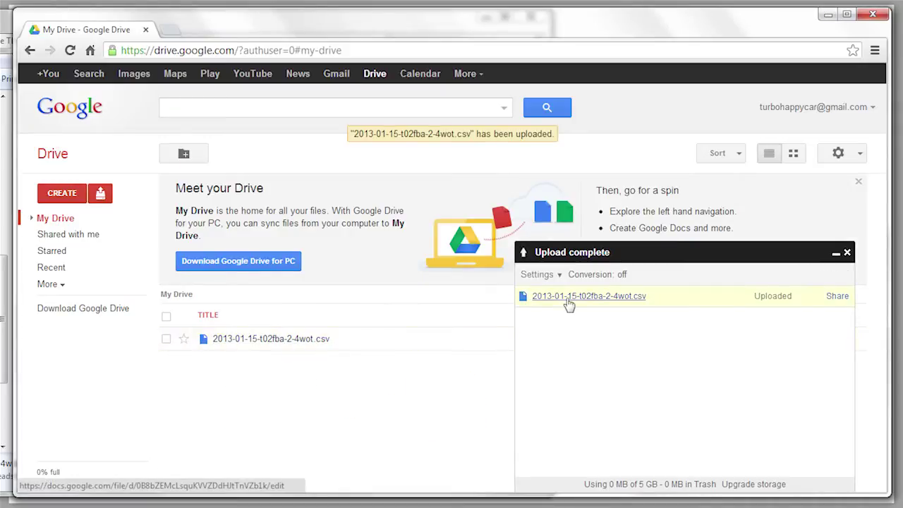
left_click(559, 278)
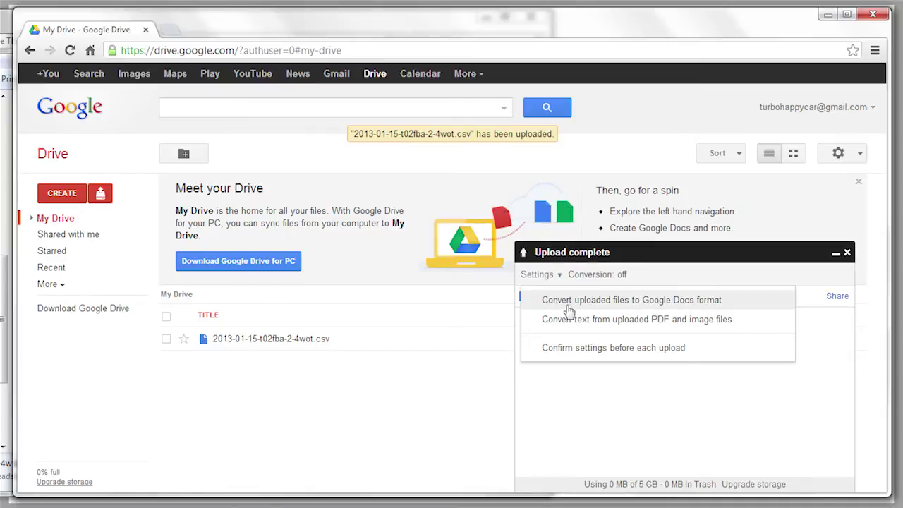
left_click(707, 303)
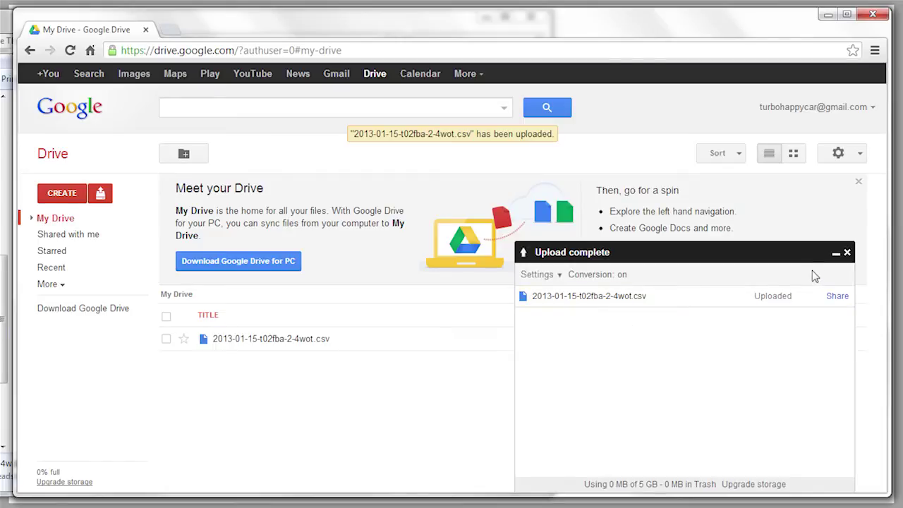
- Close the upload panel and remove the unconverted csv upload from My Drive
left_click(848, 254)
left_click(508, 346)
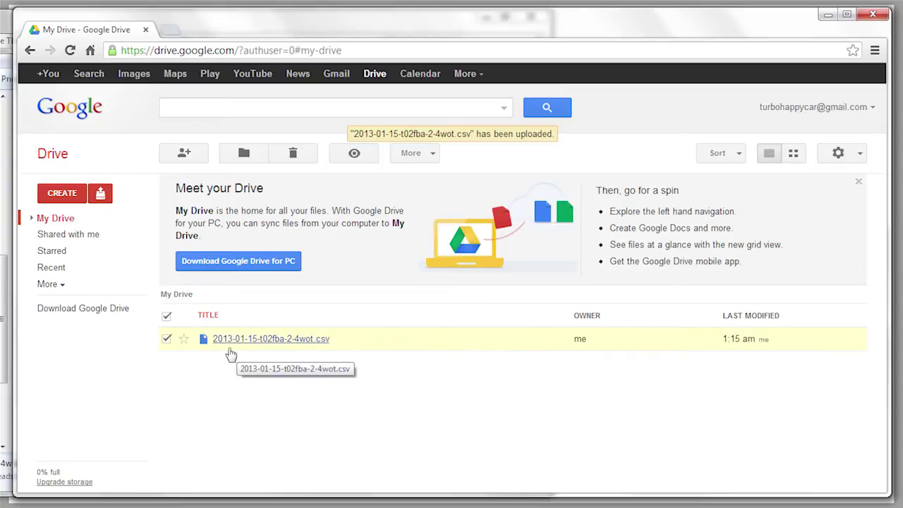
left_click(410, 160)
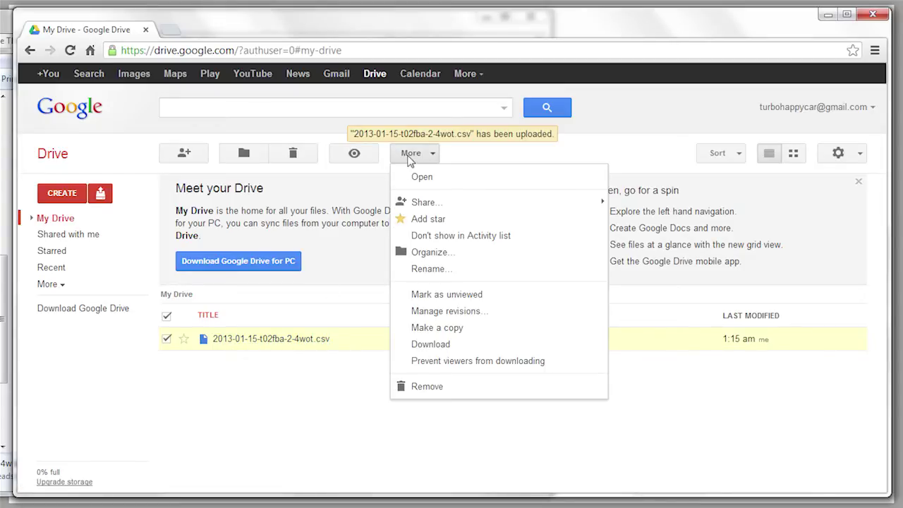
left_click(427, 385)
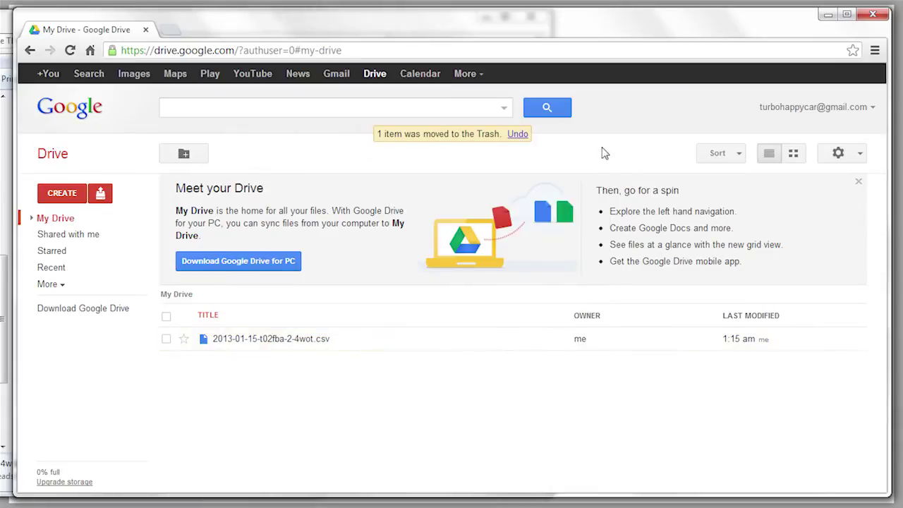
- Confirm in Drive's upload settings that conversion to Google Docs format is still on
left_click(838, 154)
mouse_move(808, 274)
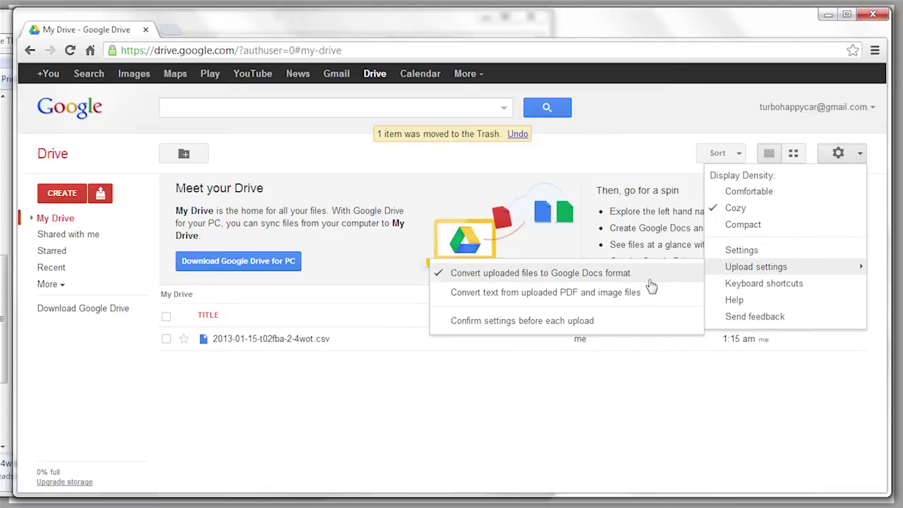
left_click(515, 408)
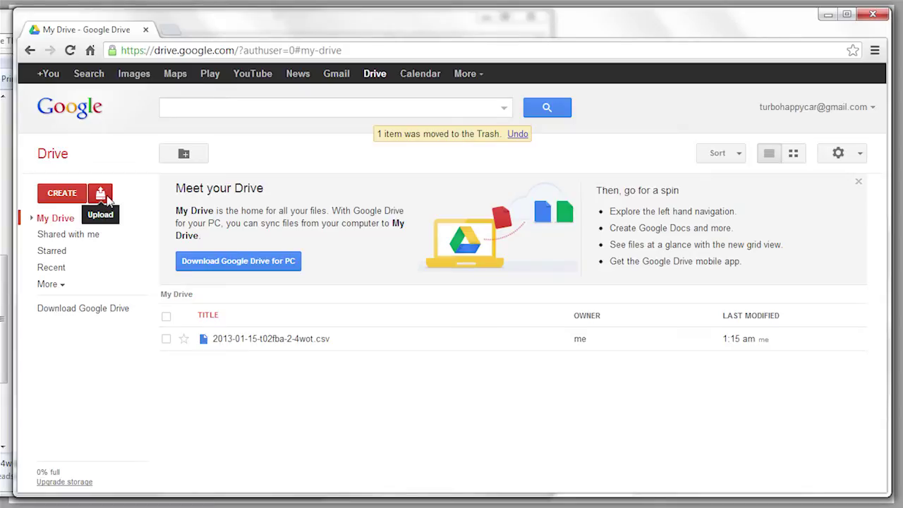
- Re-upload 2013-01-15-t02fba-2-4wot.csv from the logs folder via Upload > Files
left_click(106, 200)
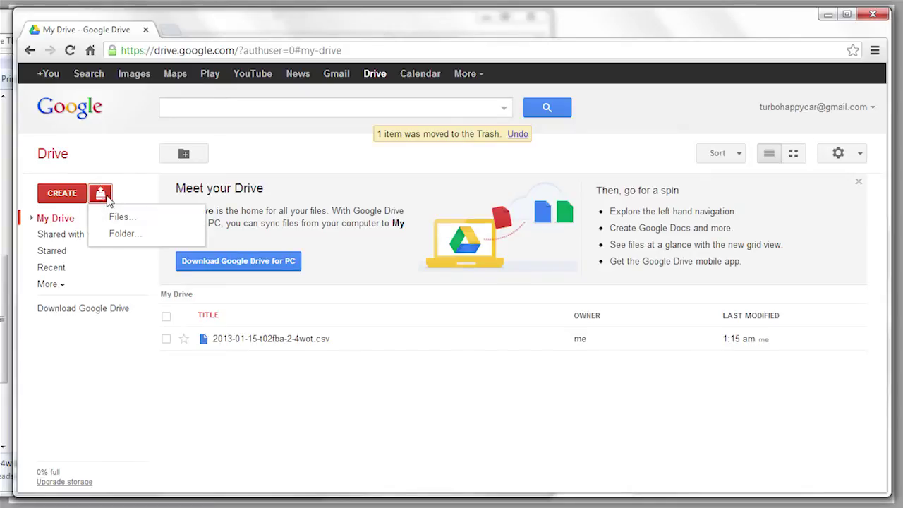
left_click(124, 219)
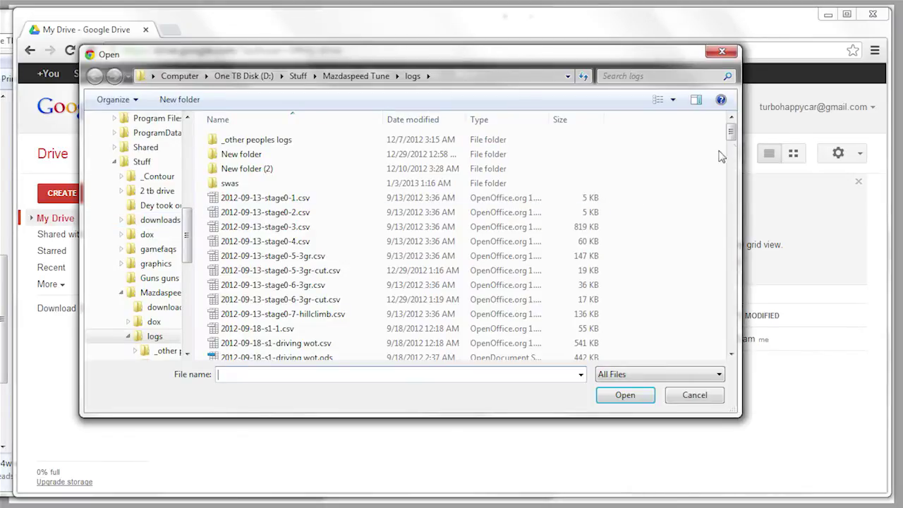
left_click_drag(730, 134, 736, 365)
left_click(306, 324)
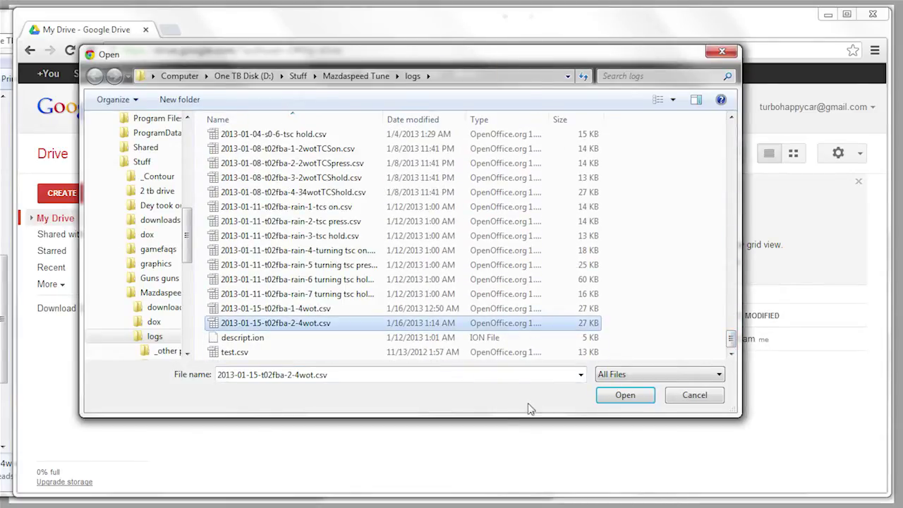
left_click(625, 397)
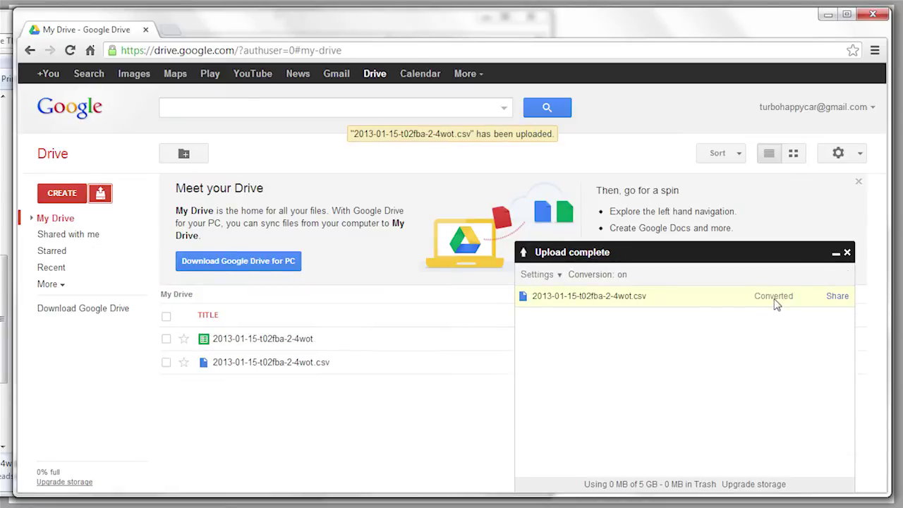
- Close the upload panel and trash the leftover 2013-01-15-t02fba-2-4wot.csv file
left_click(847, 252)
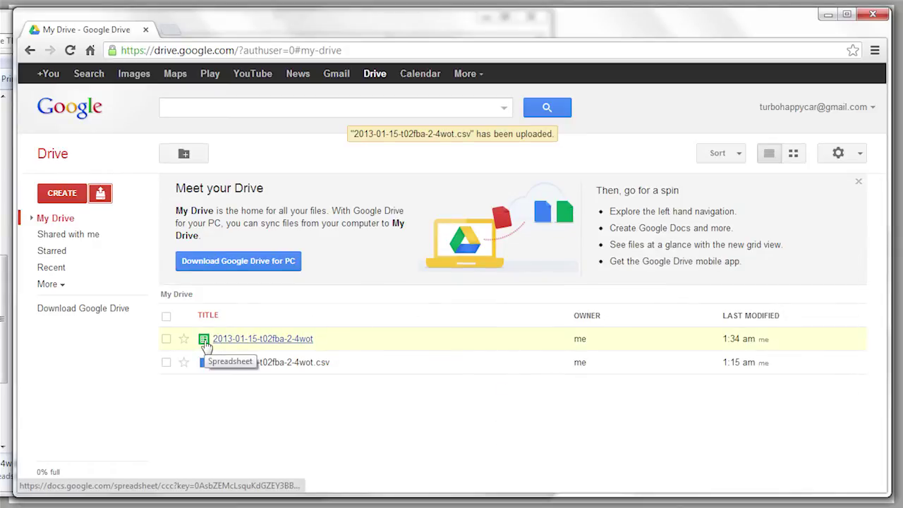
left_click(373, 367)
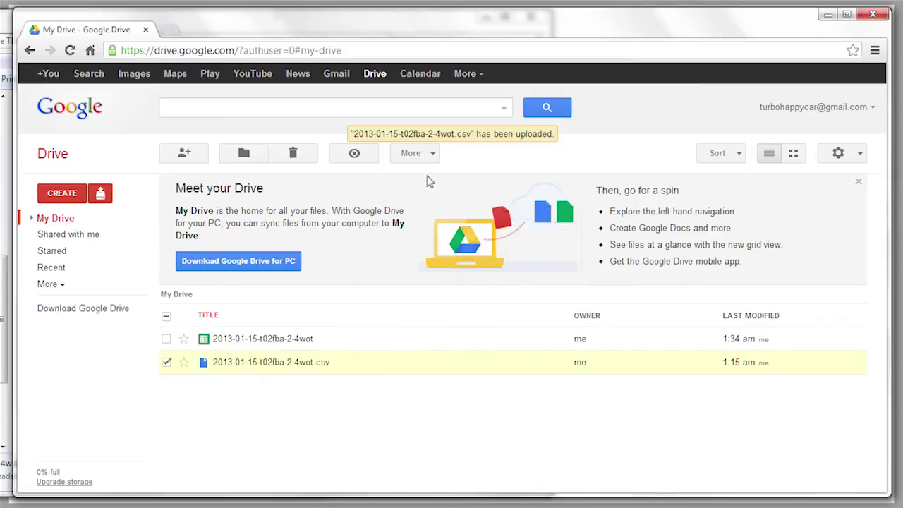
left_click(302, 159)
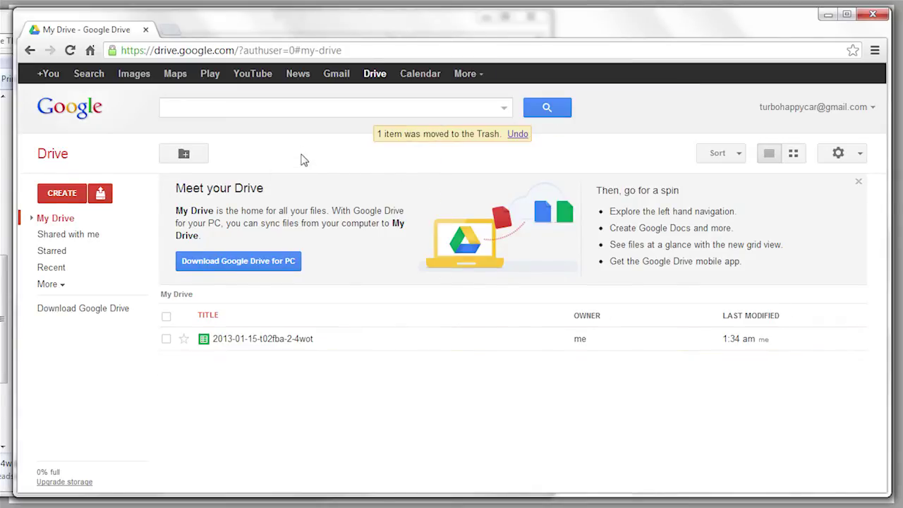
- Open the converted 2013-01-15-t02fba-2-4wot spreadsheet, scroll its readings, and open View > Freeze rows
left_click(306, 345)
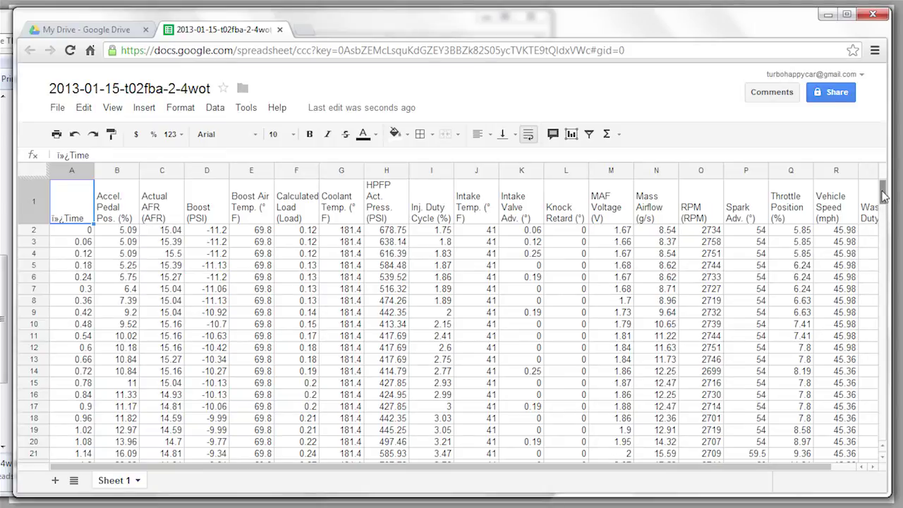
mouse_move(883, 196)
left_mouse_down()
mouse_move(886, 218)
mouse_move(885, 195)
left_mouse_up()
mouse_move(882, 192)
left_mouse_down()
mouse_move(885, 218)
mouse_move(884, 209)
left_mouse_up()
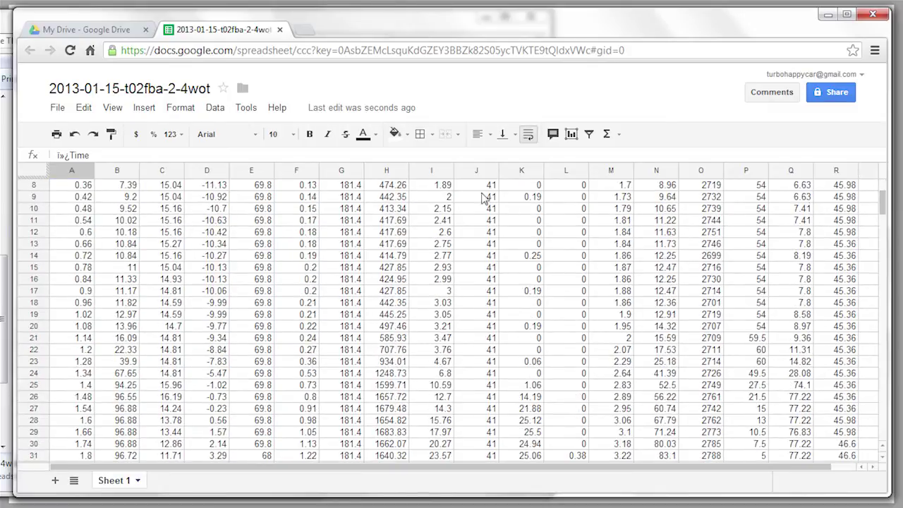
left_click(112, 107)
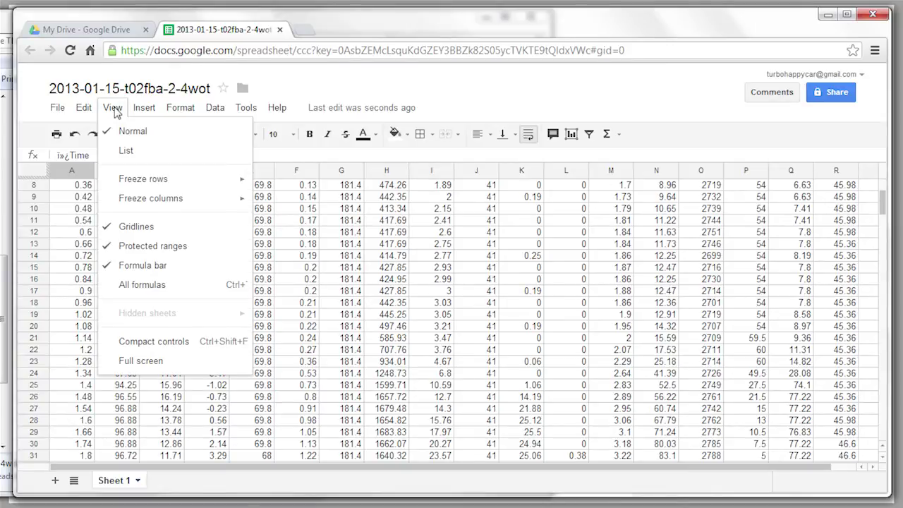
mouse_move(133, 187)
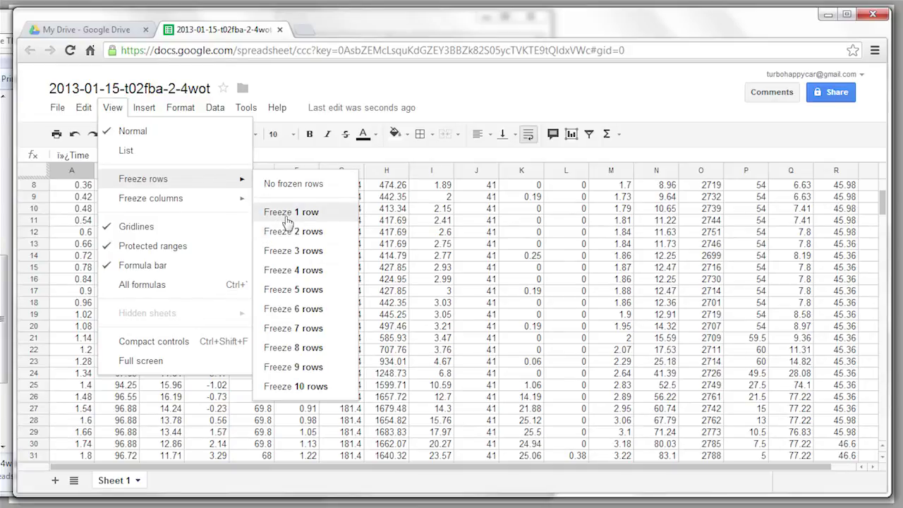
- Freeze 1 header row and delete idle rows 2–25 so readings start at time 1.48
left_click(287, 221)
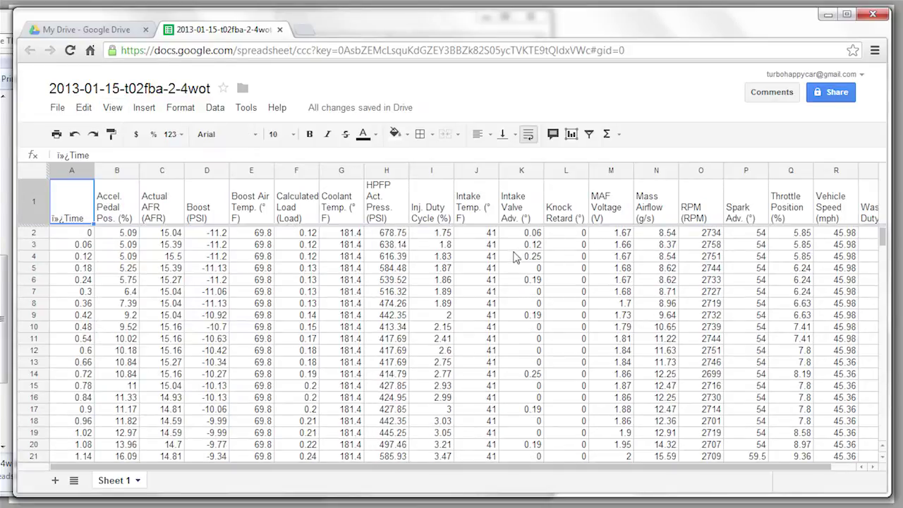
mouse_move(884, 244)
left_mouse_down()
mouse_move(882, 375)
mouse_move(887, 234)
left_mouse_up()
left_click(35, 234)
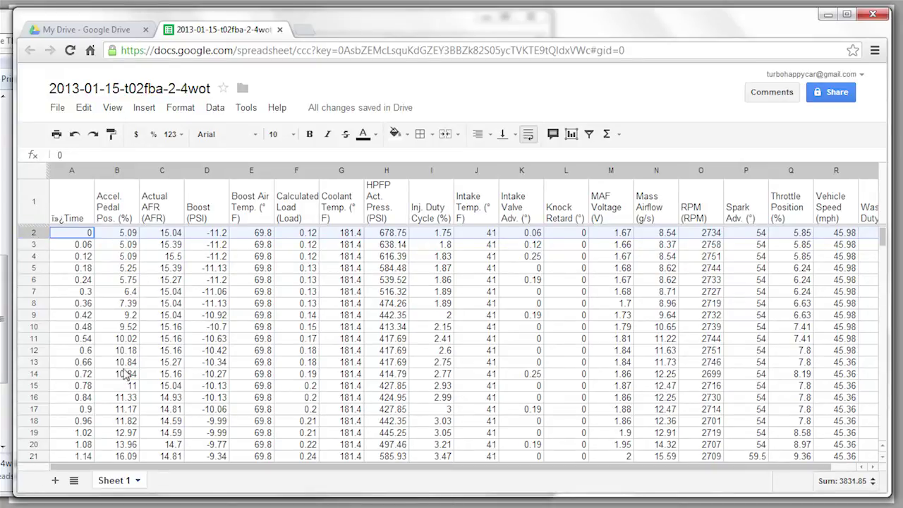
scroll(127, 371, "down", 2)
scroll(127, 372, "down", 1)
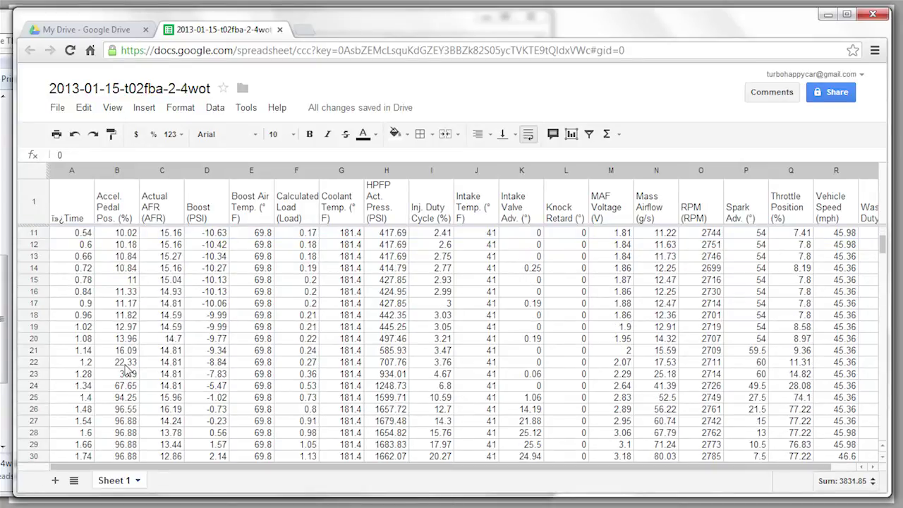
left_click(34, 399, "shift")
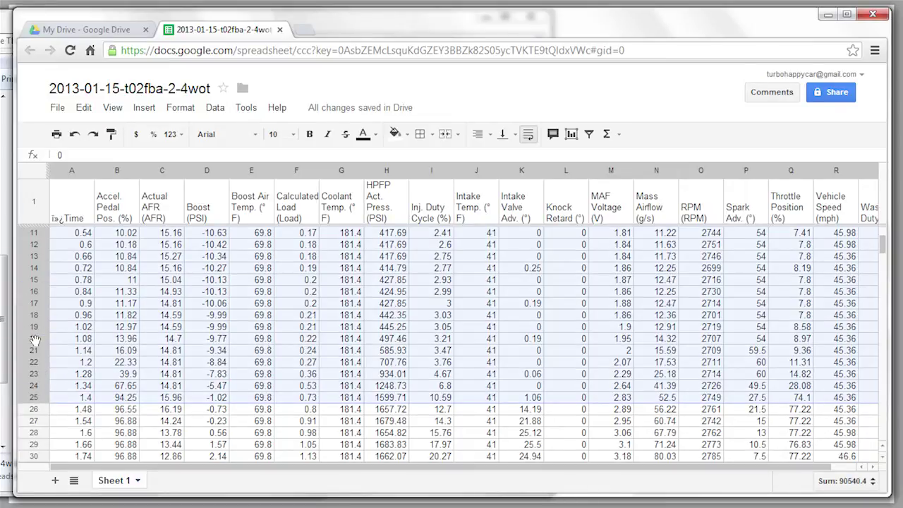
right_click(34, 341)
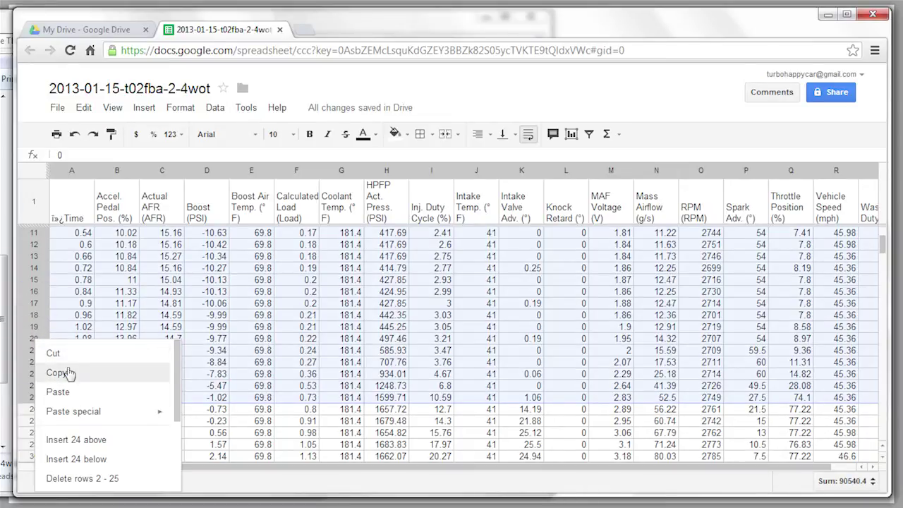
right_click(34, 338)
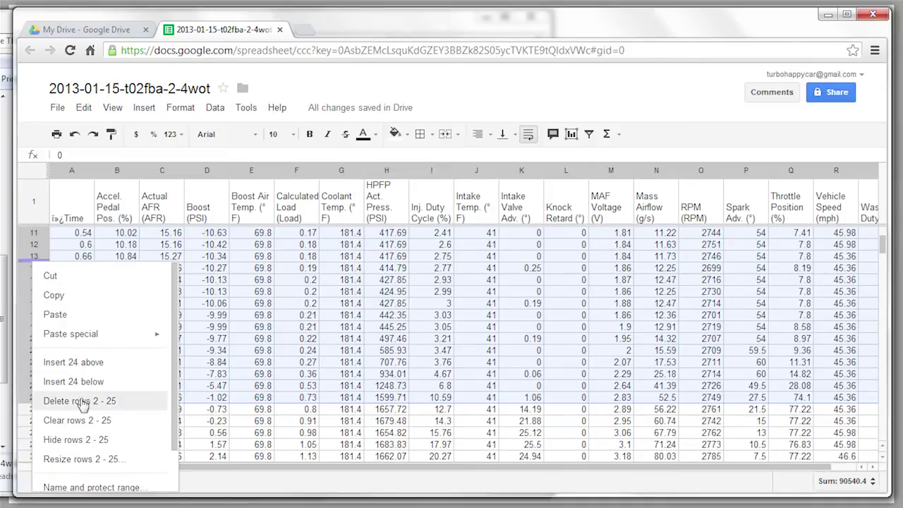
left_click(82, 402)
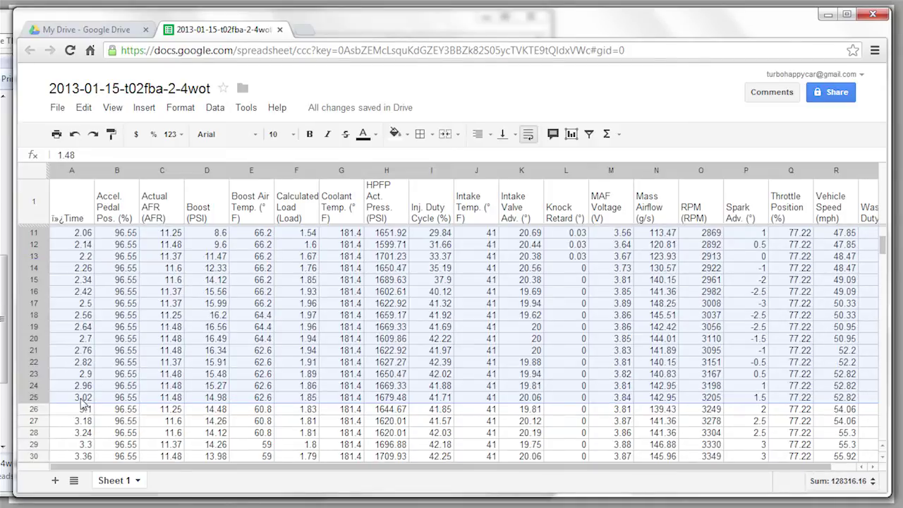
left_click(114, 317)
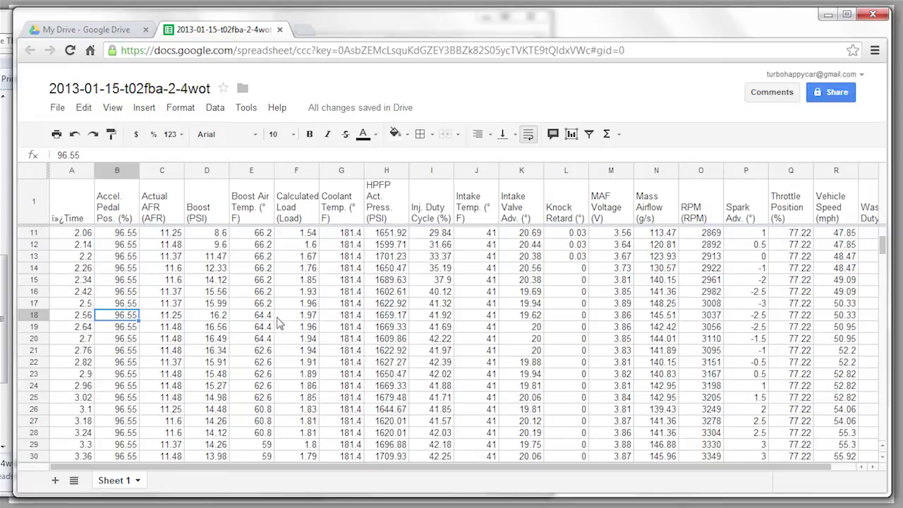
- Delete rows 171–215 after the throttle lifts, leaving the log ending at row 170 (12.51)
scroll(661, 337, "up", 3)
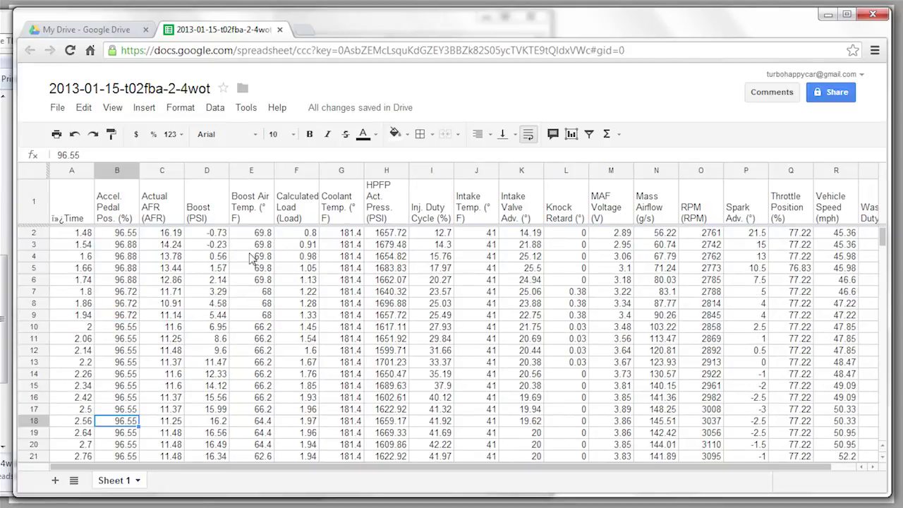
scroll(250, 258, "down", 19)
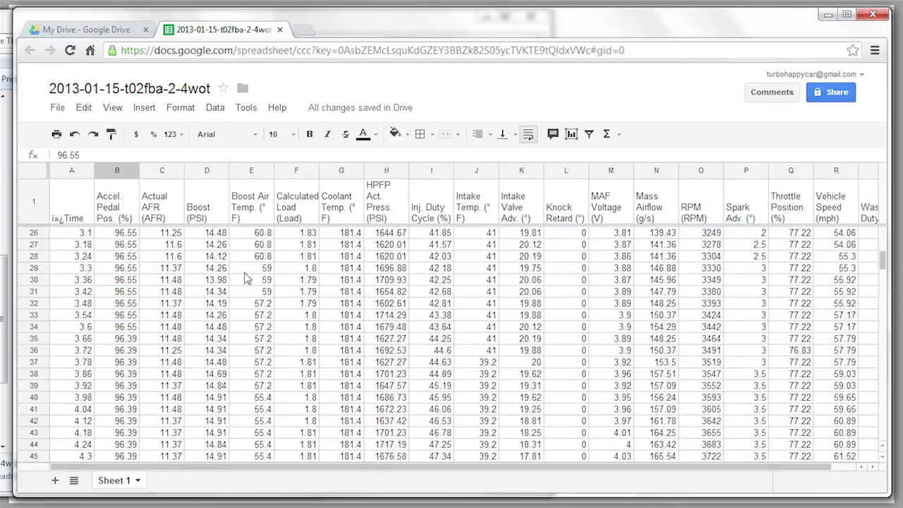
scroll(243, 301, "down", 20)
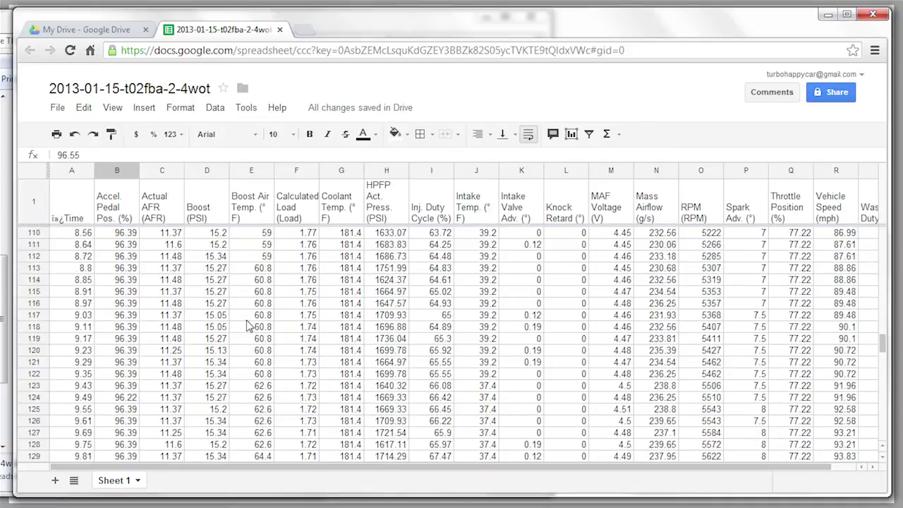
scroll(244, 329, "down", 6)
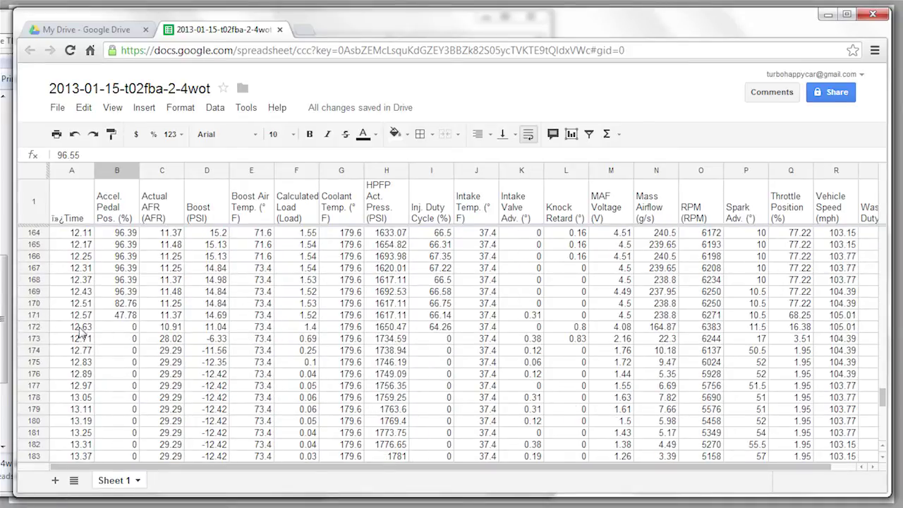
left_click(41, 315)
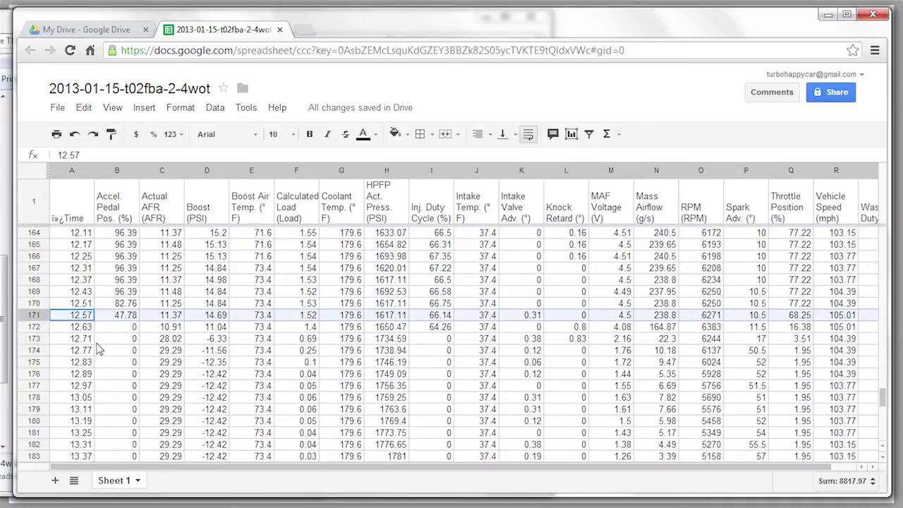
scroll(99, 351, "down", 12)
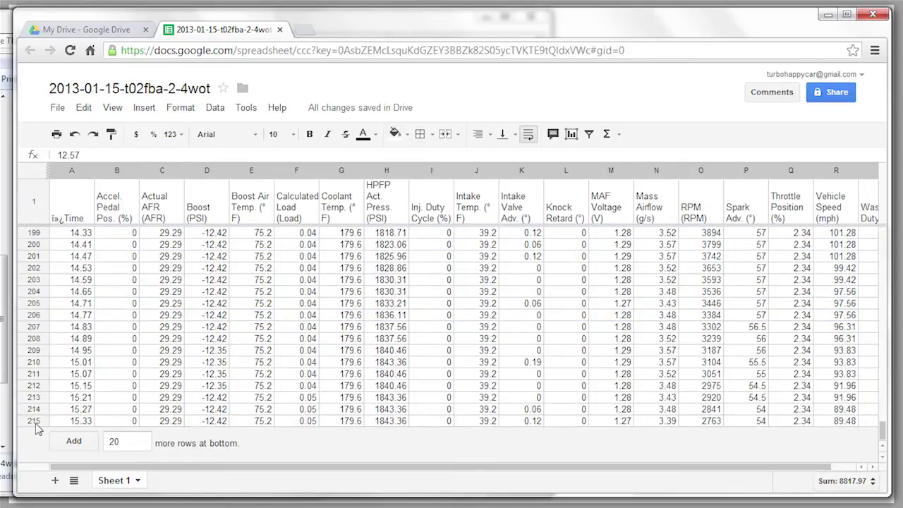
left_click(35, 421, "shift")
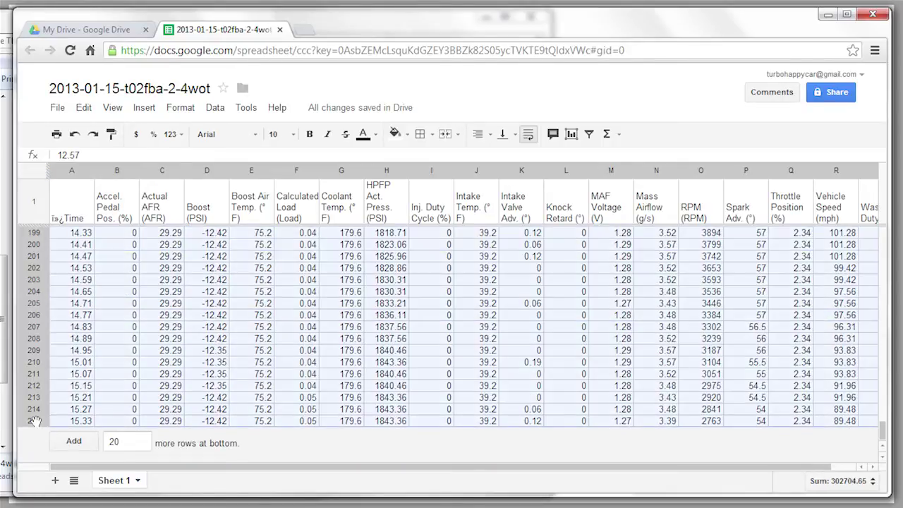
right_click(33, 256)
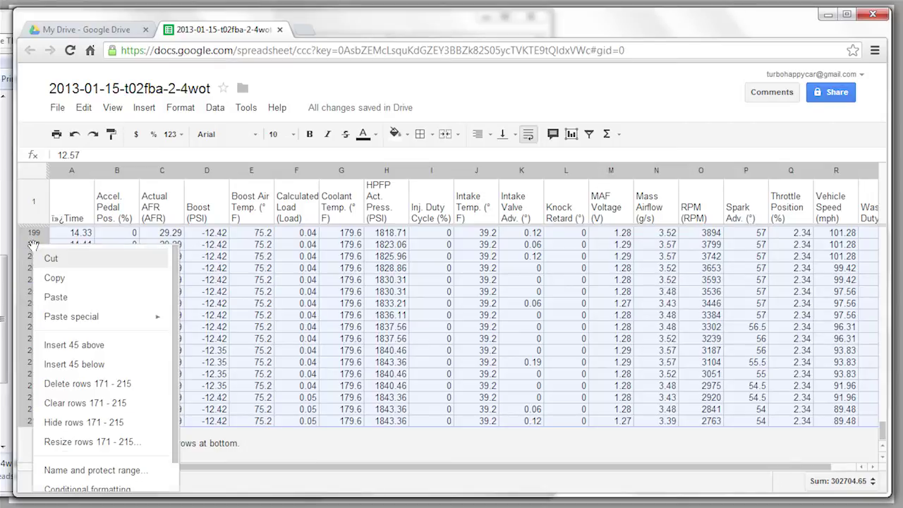
left_click(83, 388)
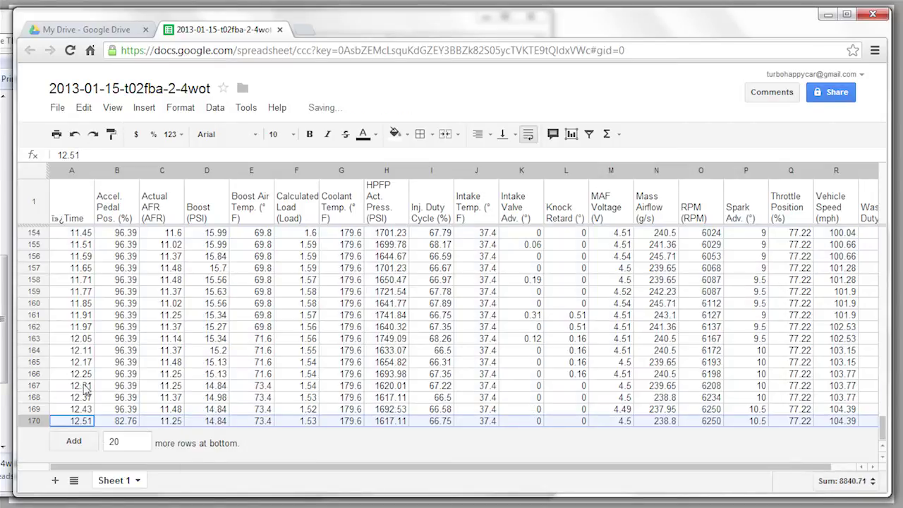
left_click(421, 318)
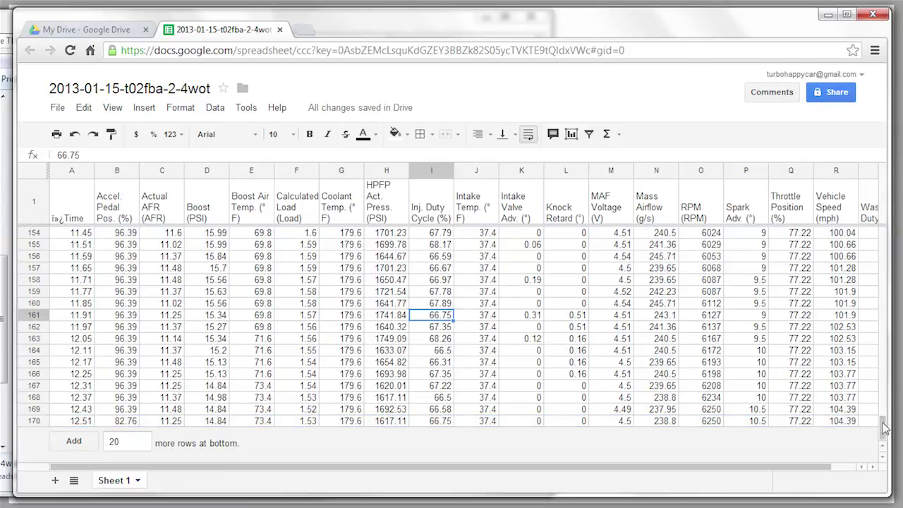
scroll(877, 326, "up", 15)
scroll(877, 326, "up", 20)
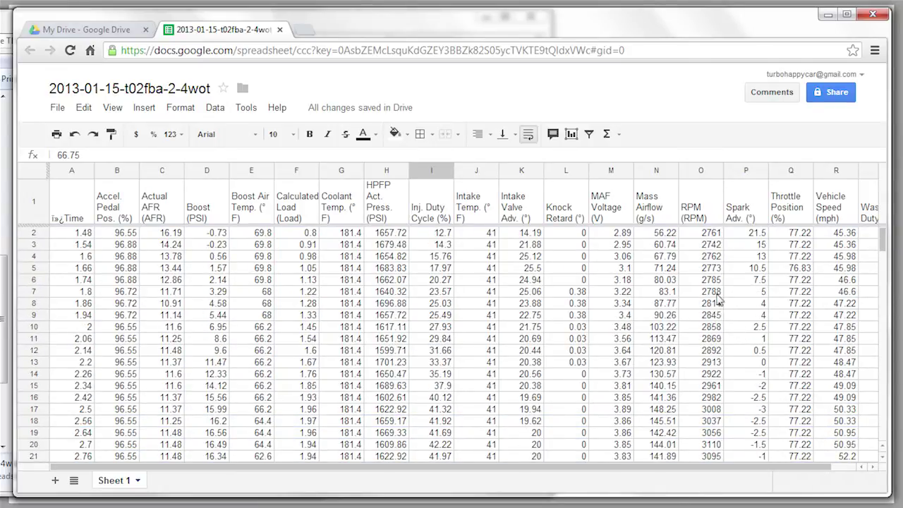
- Insert a line chart from the RPM (RPM) column O
left_click(696, 171)
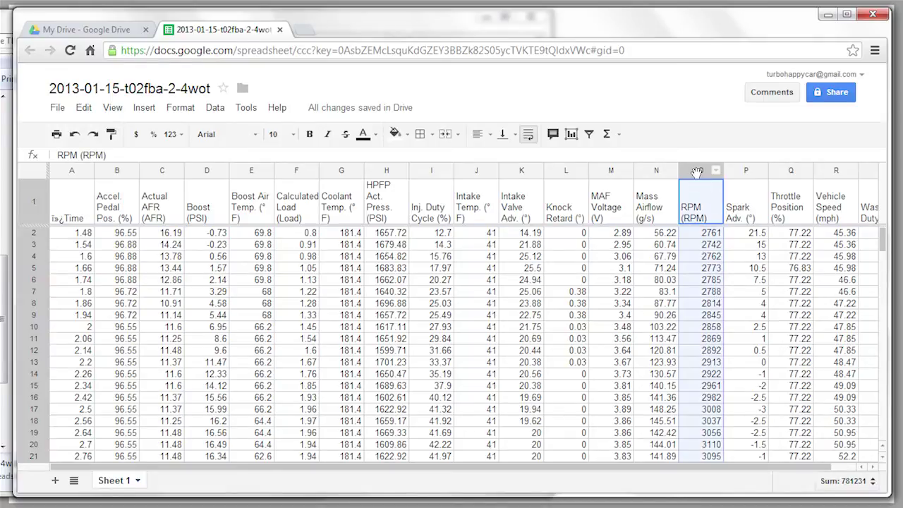
left_click(572, 134)
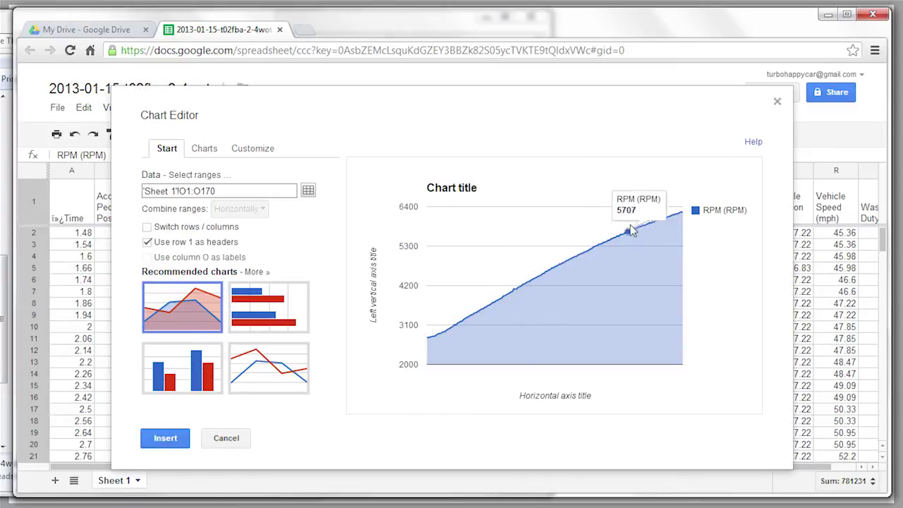
left_click(283, 374)
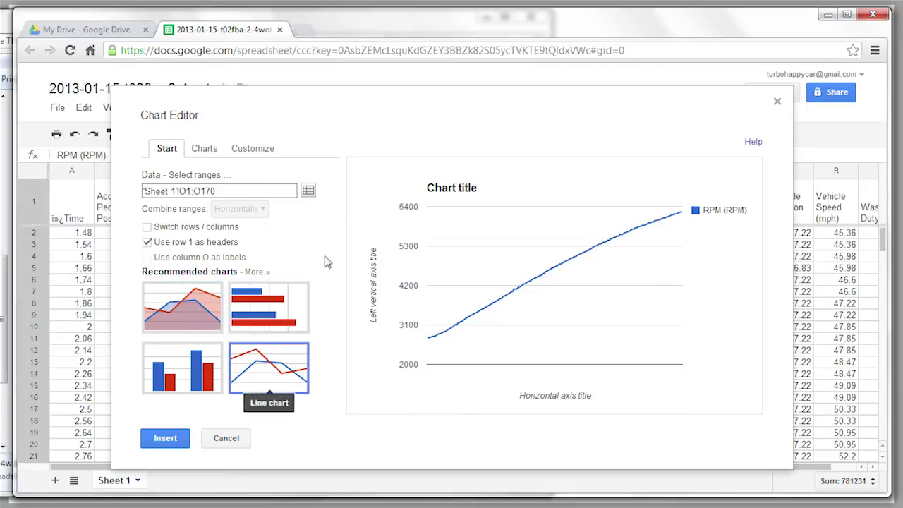
- Add the Actual AFR and Boost columns C and D as extra chart data ranges
left_click(308, 192)
left_click_drag(260, 97, 430, 196)
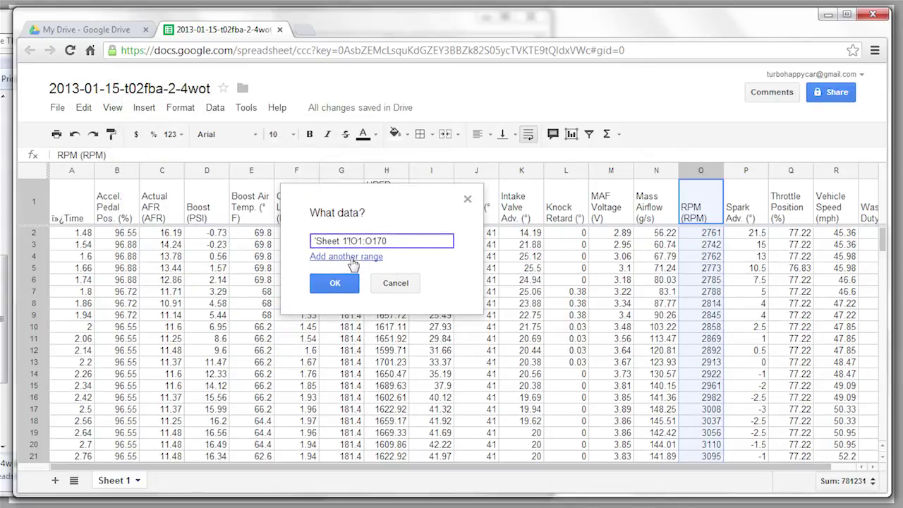
left_click(352, 257)
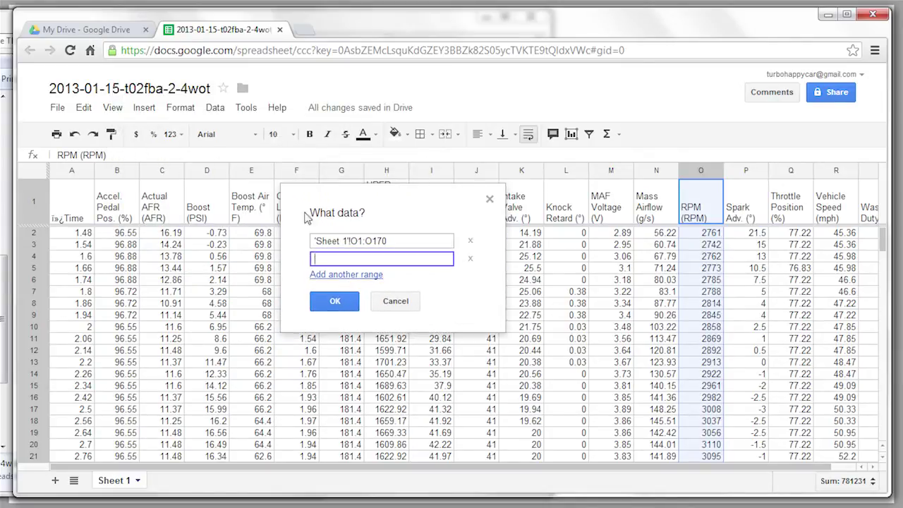
left_click(155, 171)
left_click(317, 275)
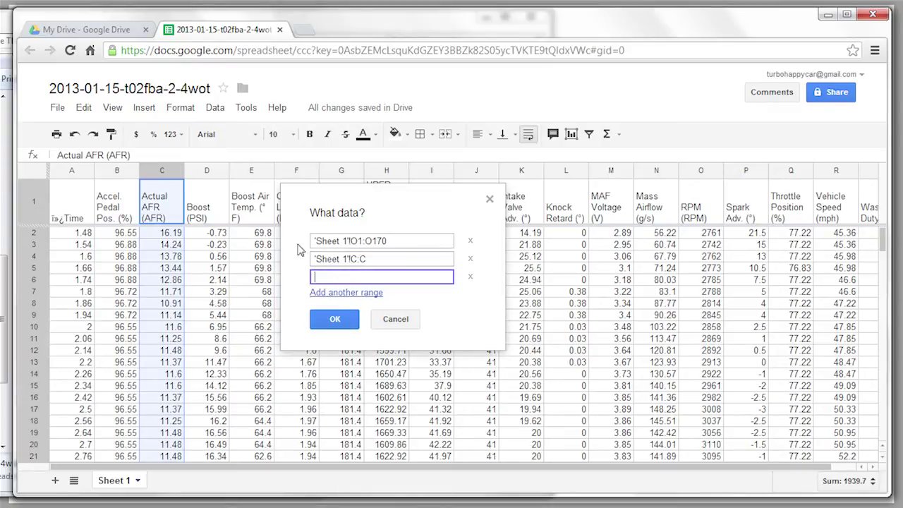
left_click(206, 171)
left_click_drag(392, 205, 396, 275)
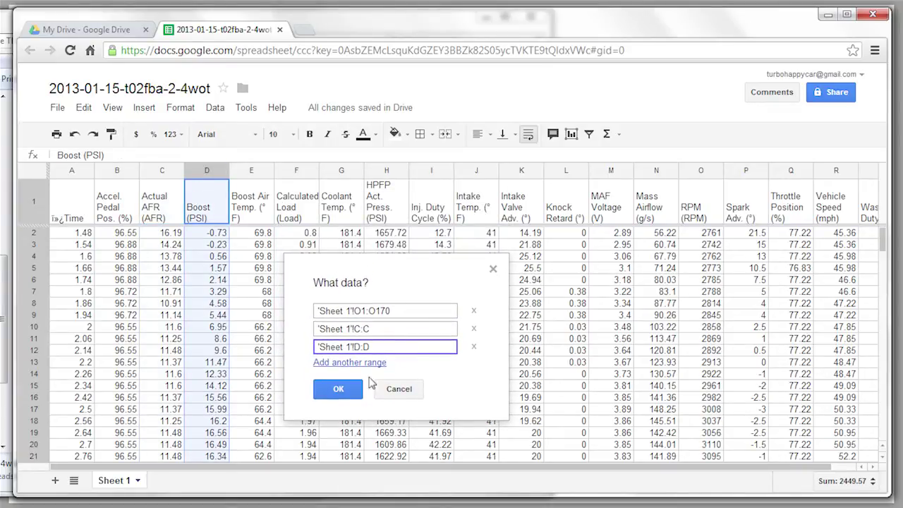
left_click(339, 388)
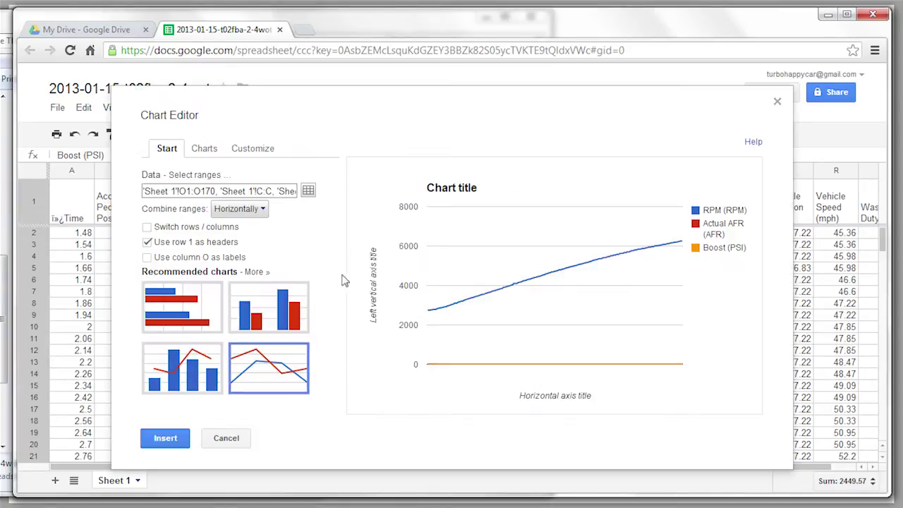
- Assign the RPM (RPM) series to the right axis in the Lines customization settings
left_click(261, 153)
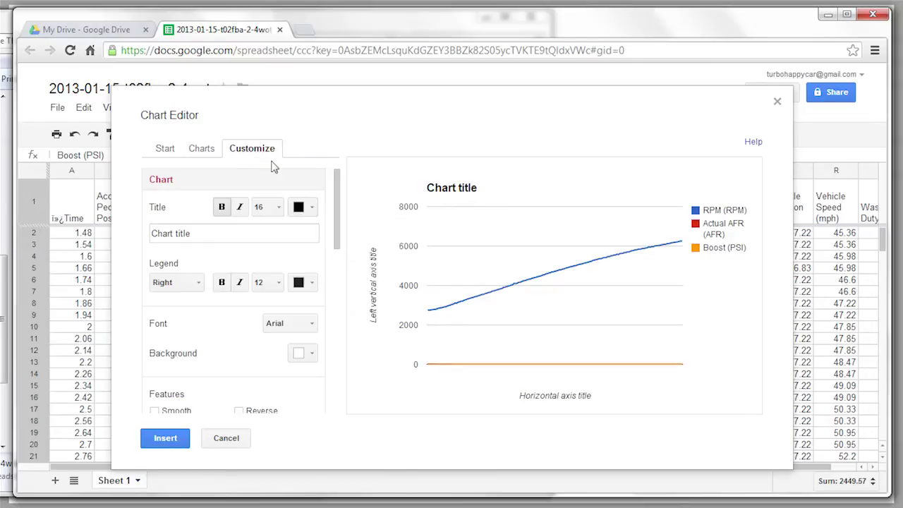
left_click_drag(337, 218, 340, 381)
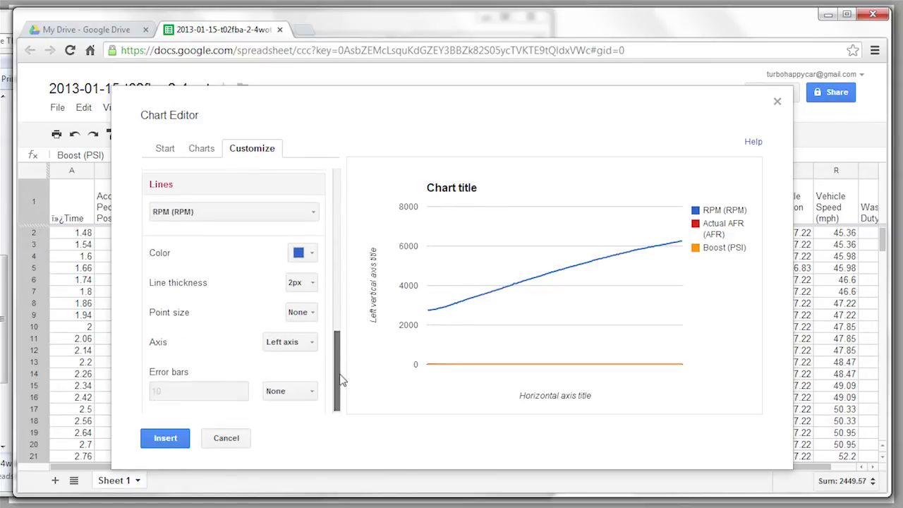
left_click(190, 218)
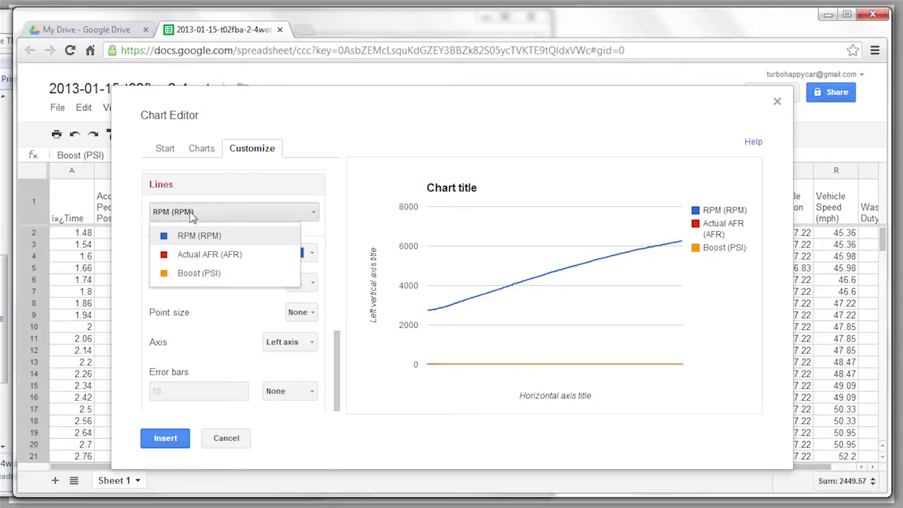
left_click(191, 215)
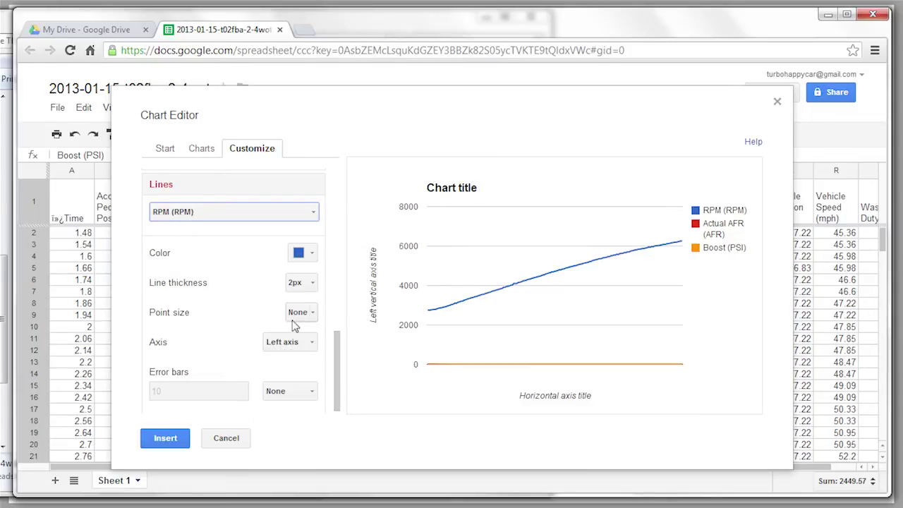
left_click(294, 346)
left_click(303, 384)
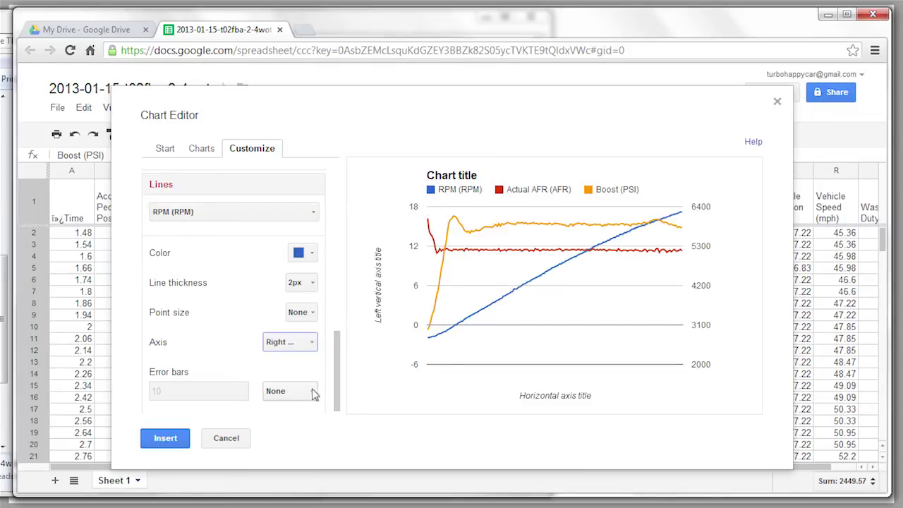
- Insert the chart, drag it left beside the data, then move it to its own Chart1 sheet
left_click(174, 441)
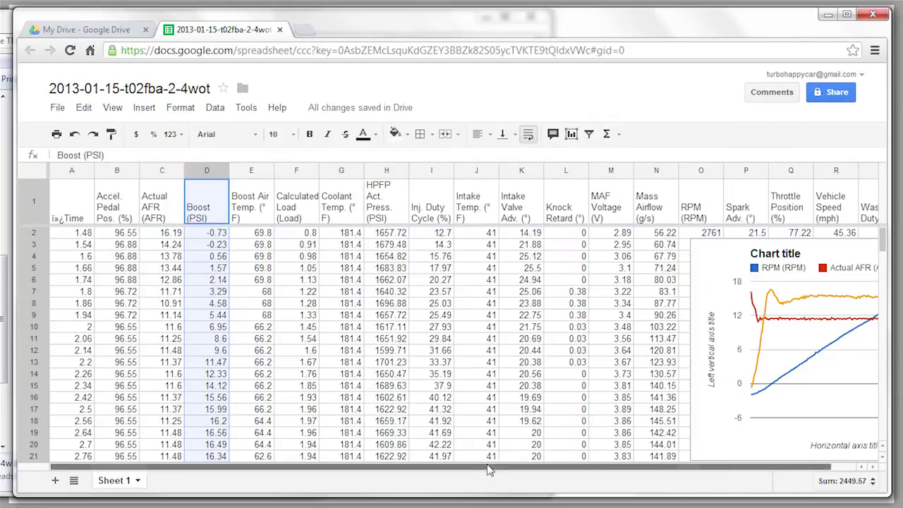
scroll(491, 470, "right", 1)
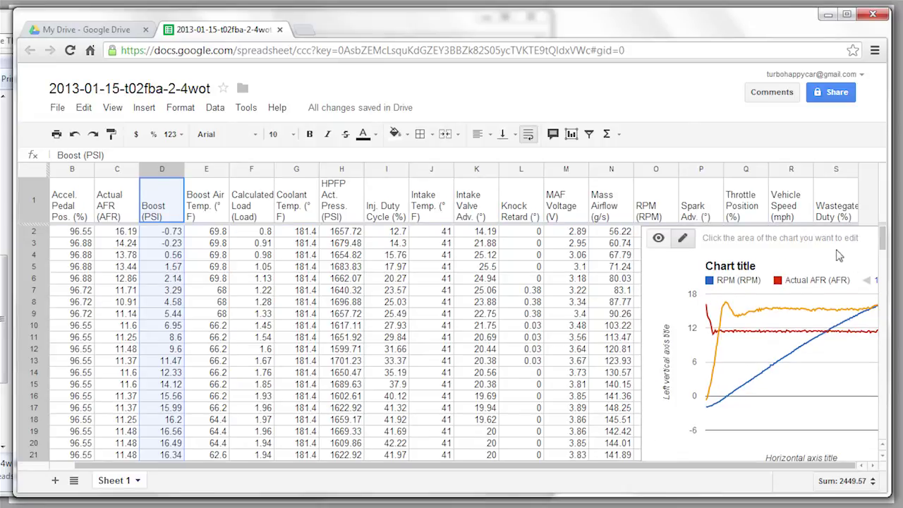
left_click_drag(874, 240, 563, 240)
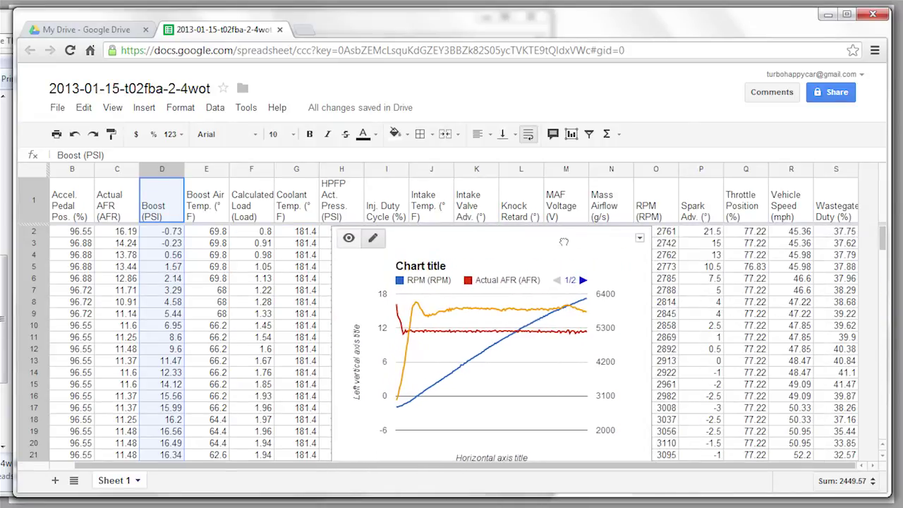
left_click(639, 239)
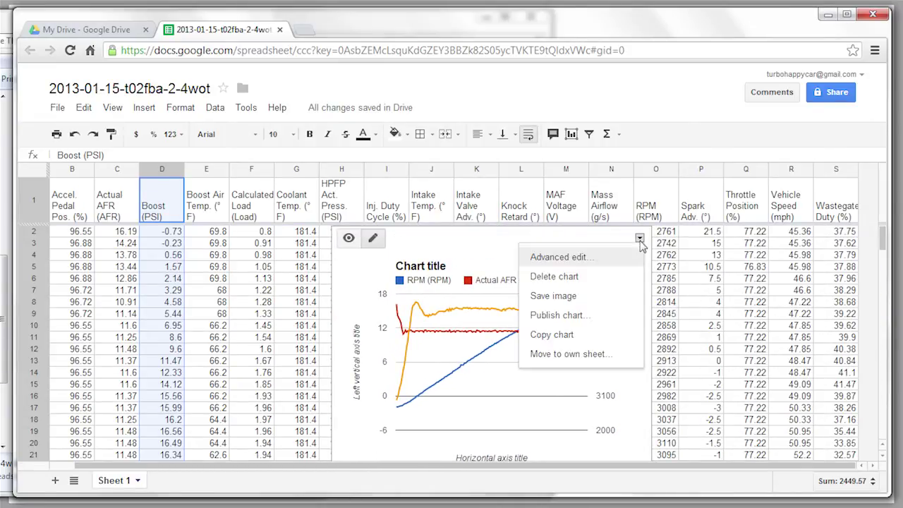
left_click(607, 359)
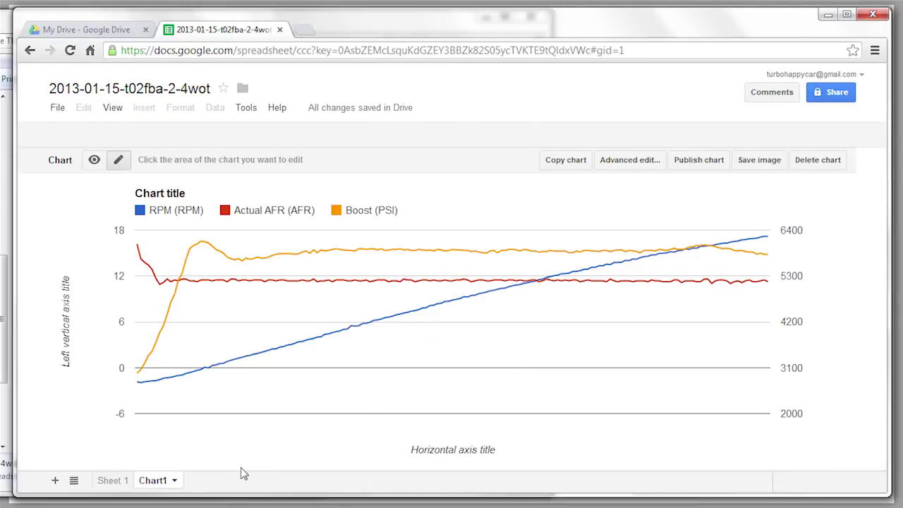
- Alternate between the Sheet 1 and Chart1 tabs, finishing on the Chart1 chart sheet
left_click(114, 481)
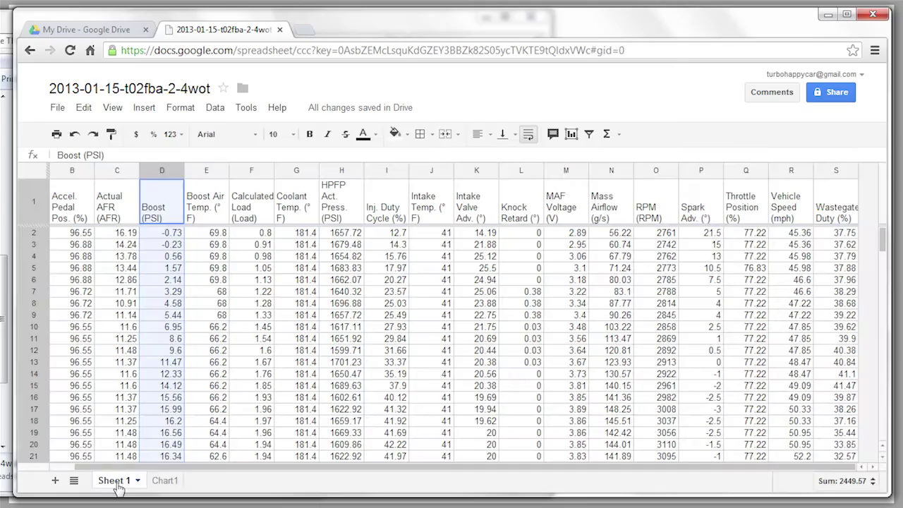
left_click(162, 487)
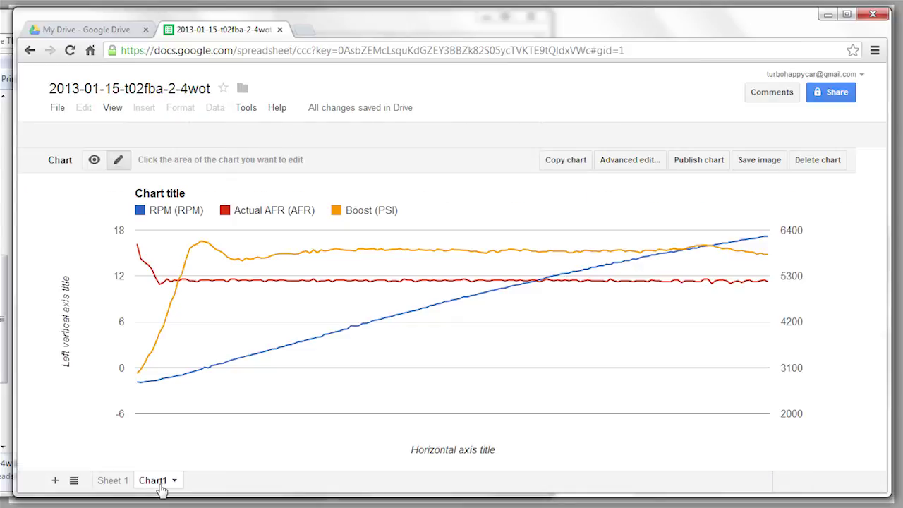
left_click(112, 480)
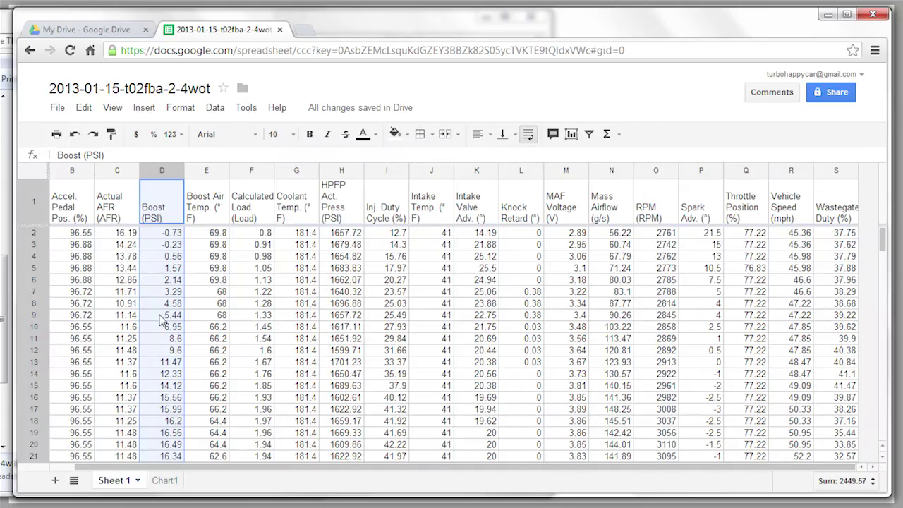
left_click(167, 484)
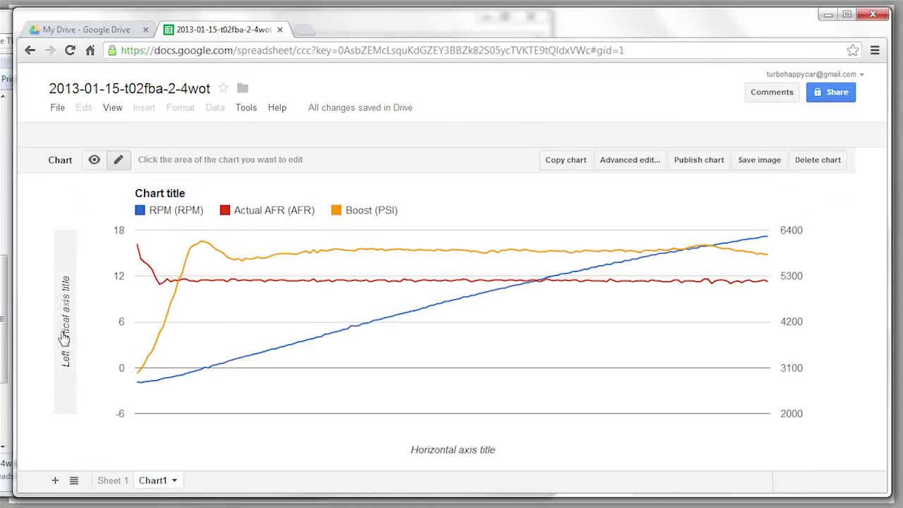
- Switch Chart1 to view mode and read values such as Boost near 15 PSI
left_click(96, 166)
mouse_move(194, 243)
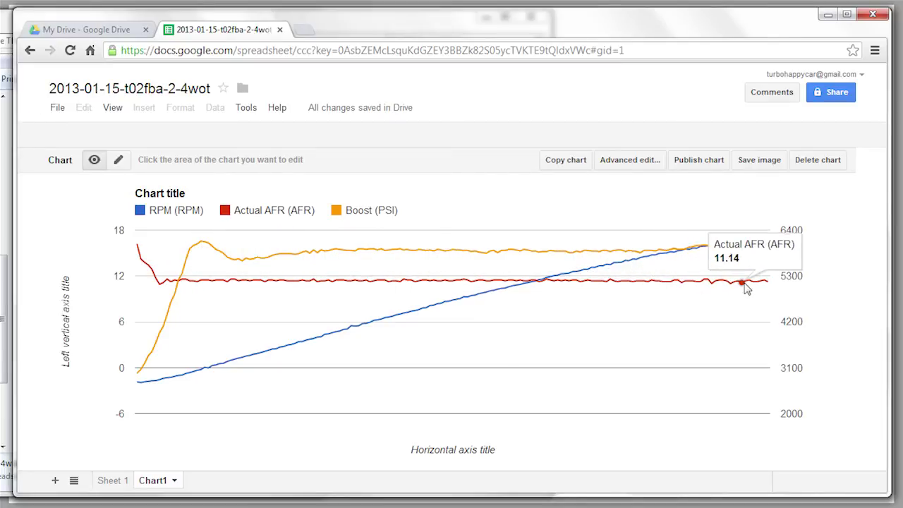
- Add columns H (HPFP Act. Press.) and S (Wastegate Duty) as extra chart data ranges
left_click(627, 165)
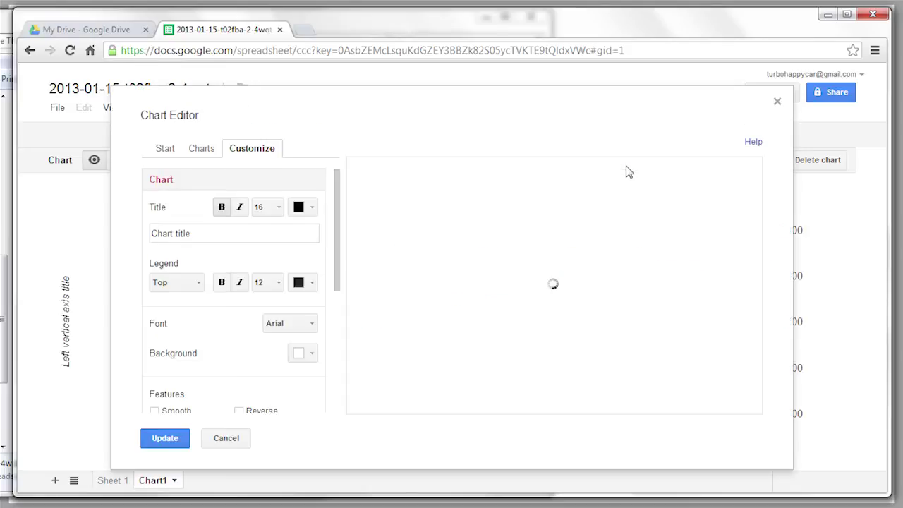
left_click(167, 154)
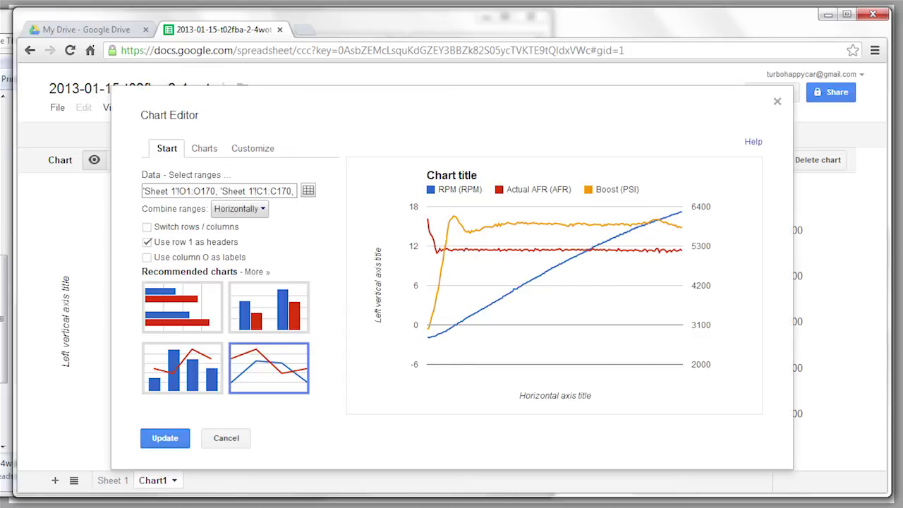
left_click(308, 191)
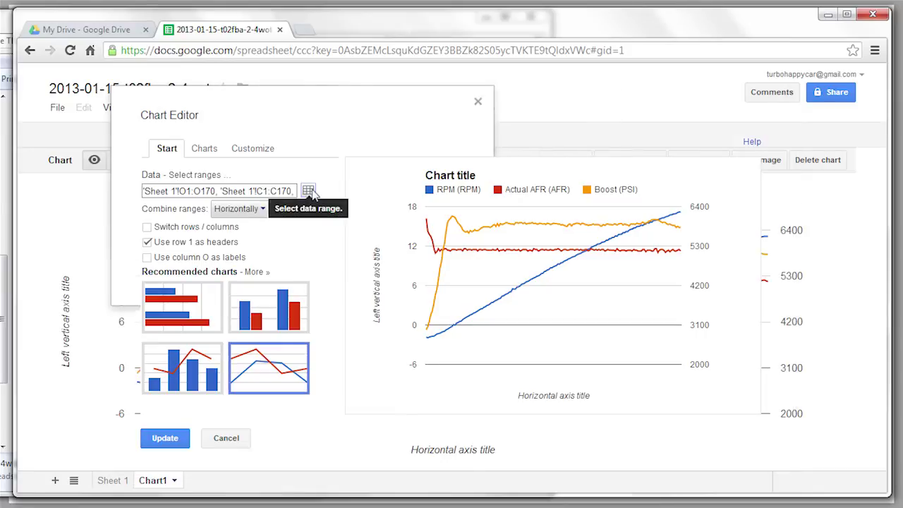
left_click_drag(270, 106, 423, 210)
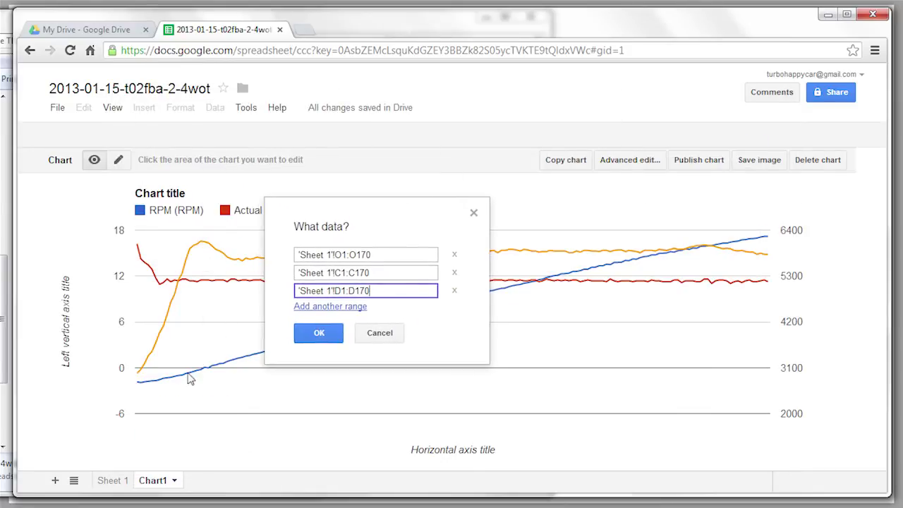
left_click(113, 480)
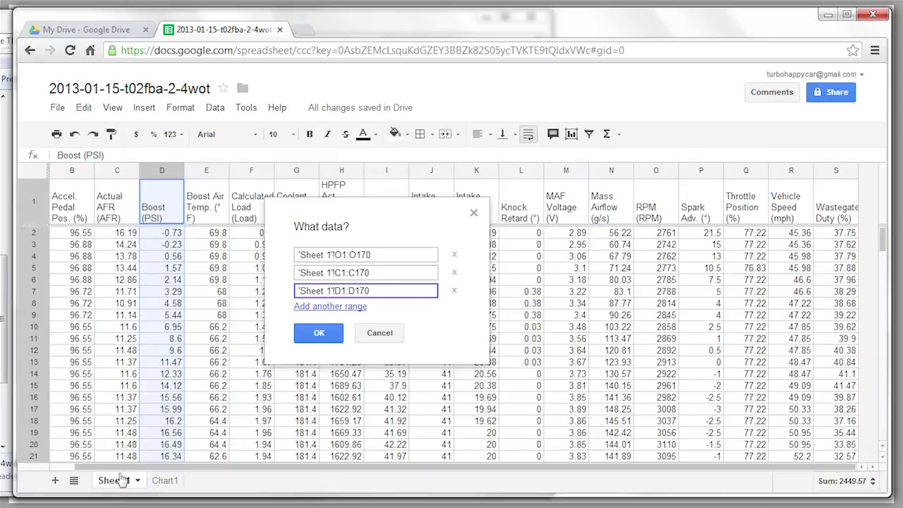
left_click(326, 308)
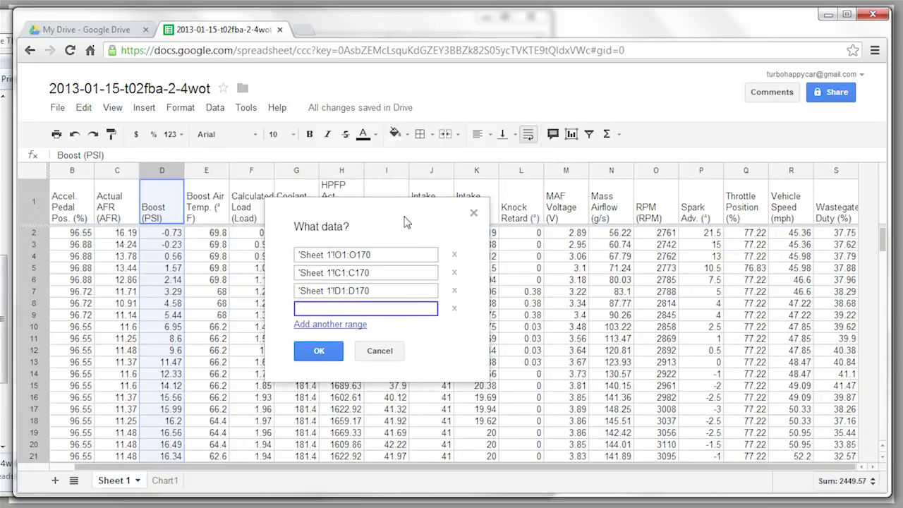
left_click_drag(405, 215, 421, 256)
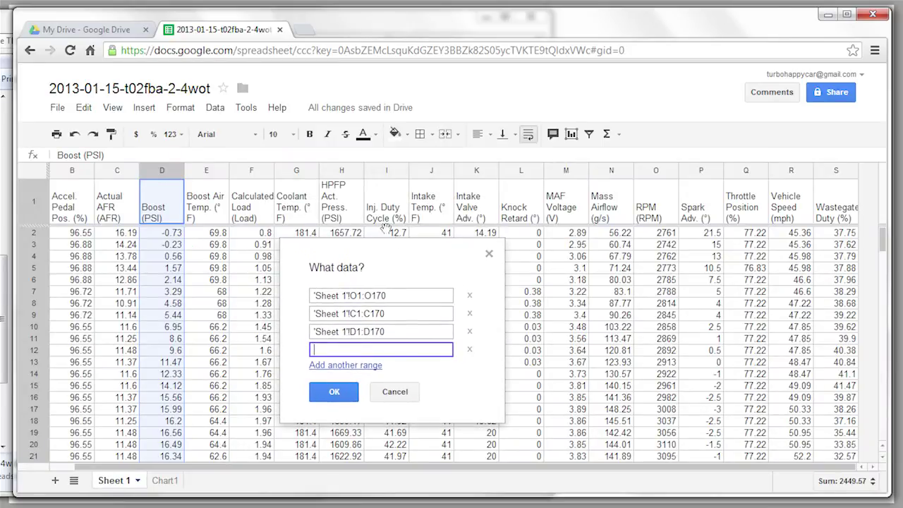
left_click(336, 172)
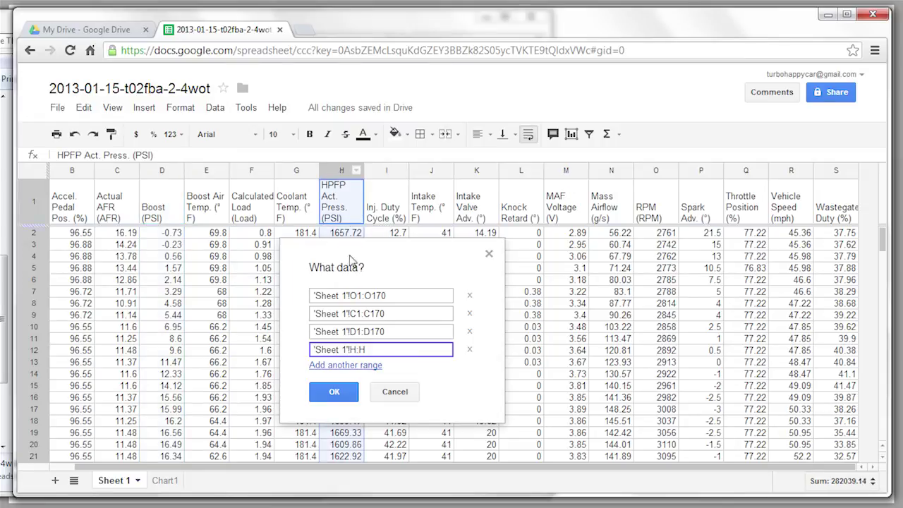
left_click(365, 367)
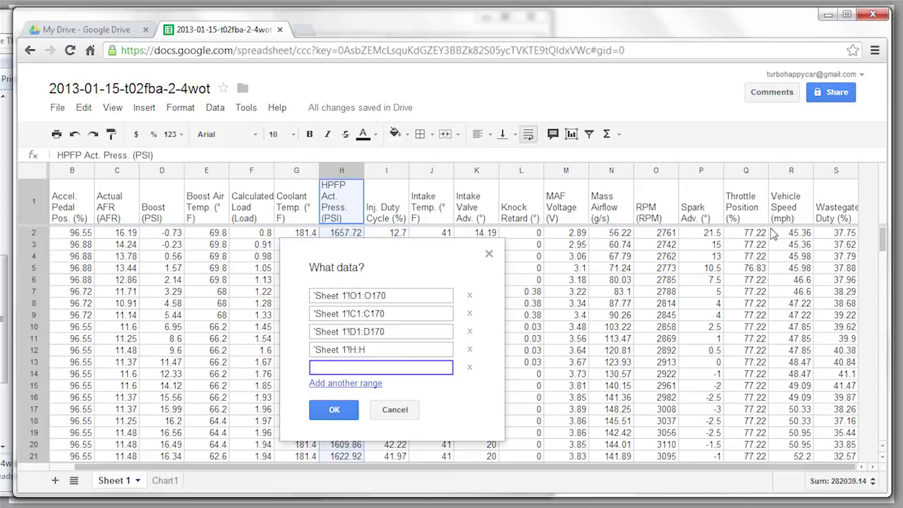
left_click(834, 171)
left_click(333, 409)
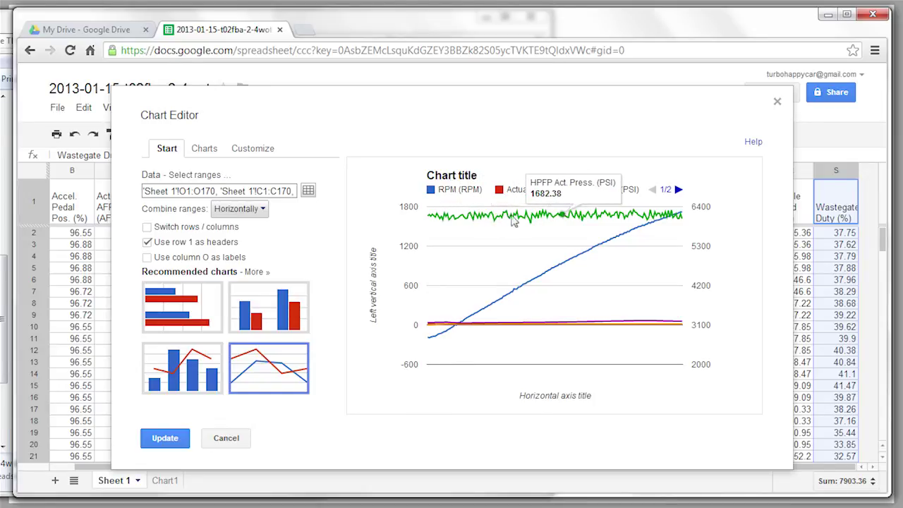
- Put HPFP Act. Press. (PSI) on the right axis and update the five-series chart
left_click(252, 151)
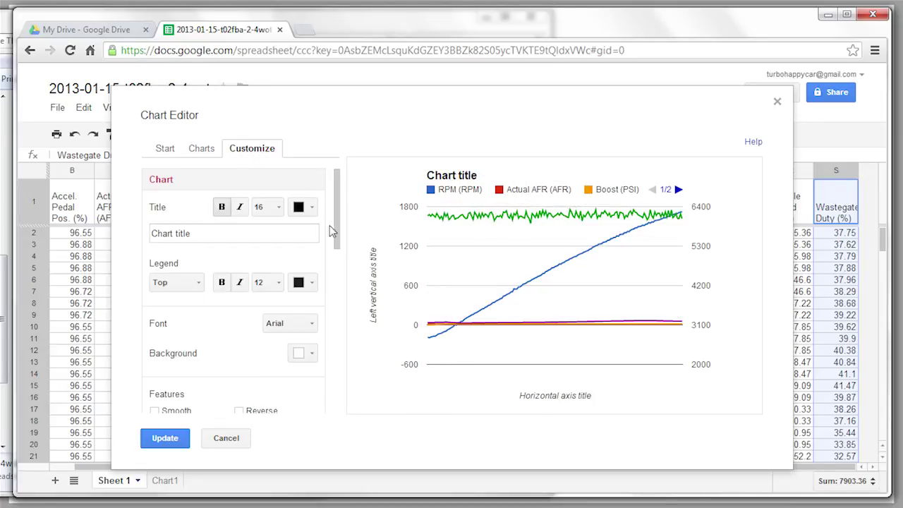
left_click_drag(336, 233, 336, 384)
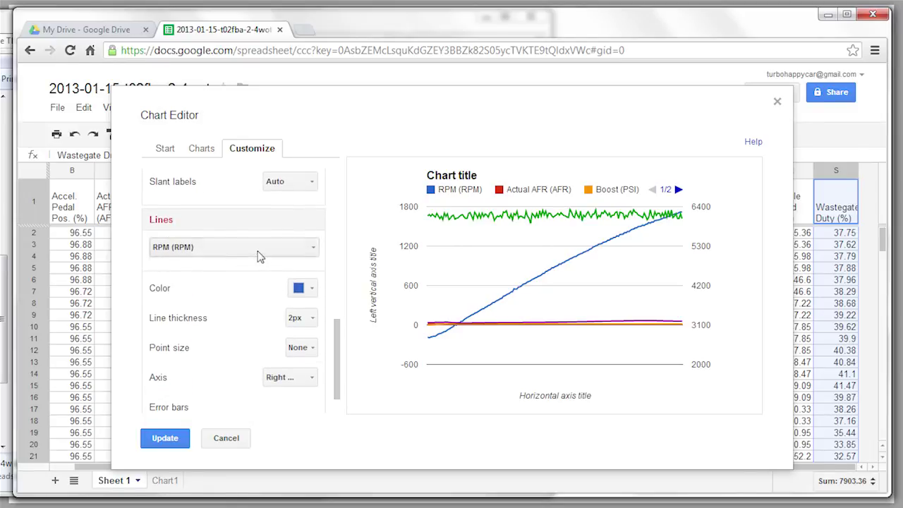
left_click(258, 248)
left_click(204, 327)
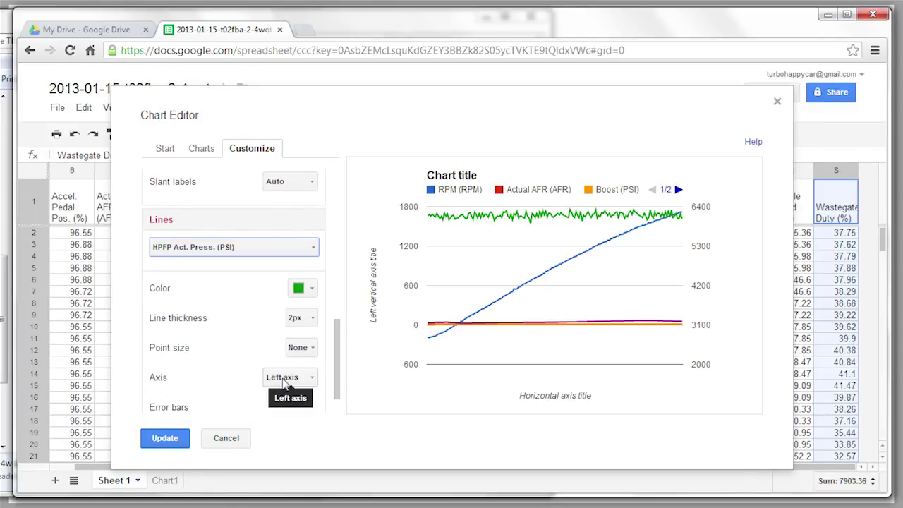
left_click(285, 379)
left_click(293, 419)
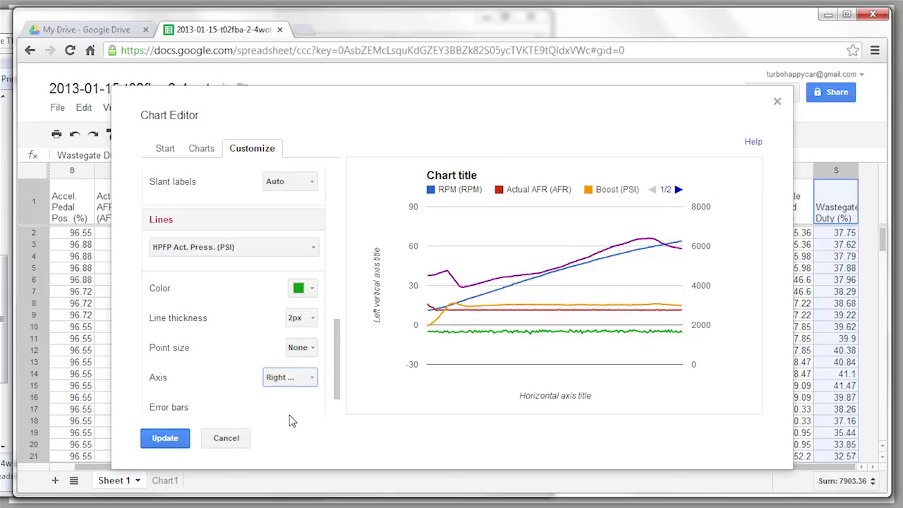
left_click(165, 439)
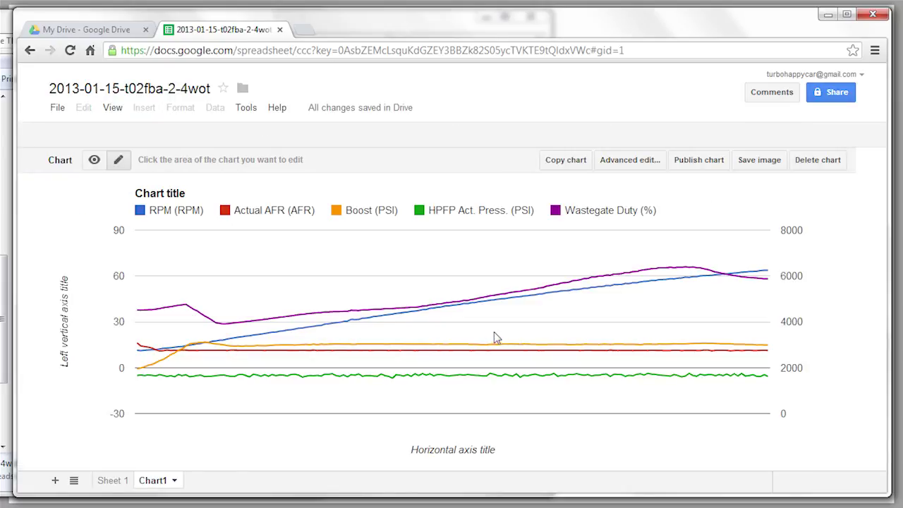
- Return Chart1 to view mode and read Wastegate Duty values such as 30.44%
left_click(94, 161)
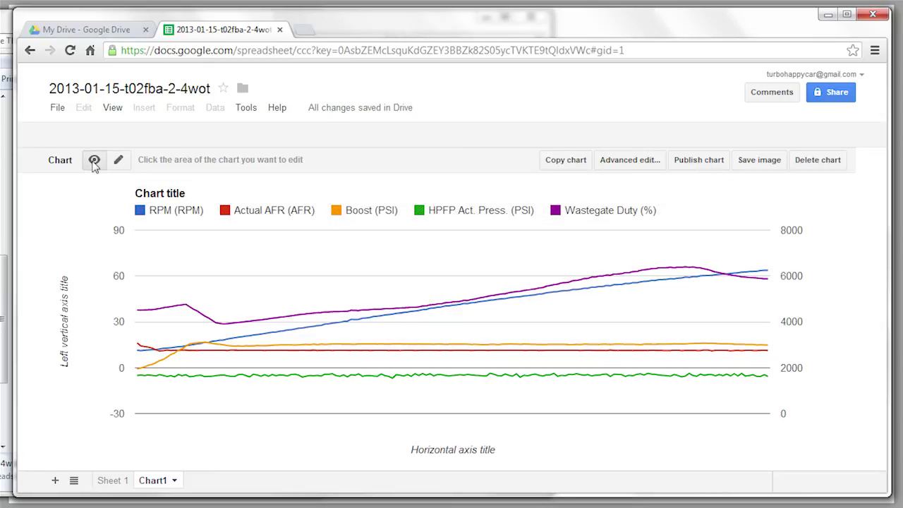
mouse_move(185, 310)
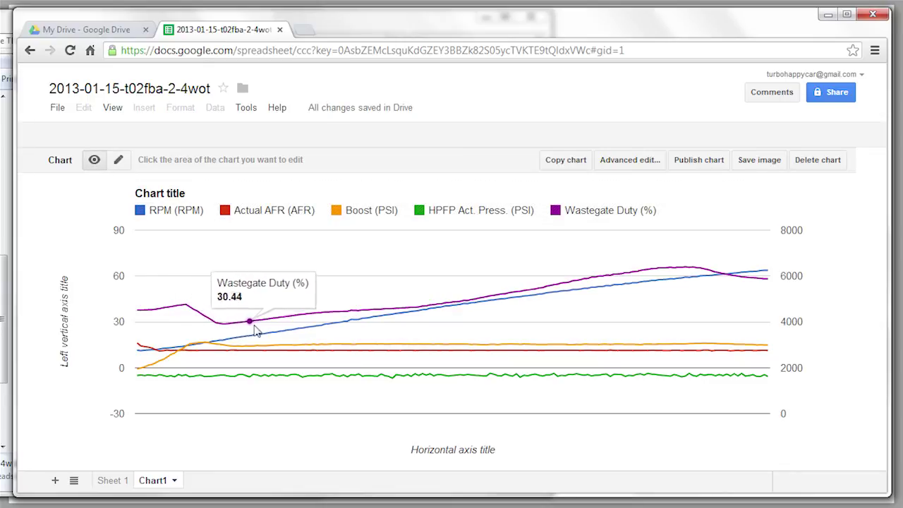